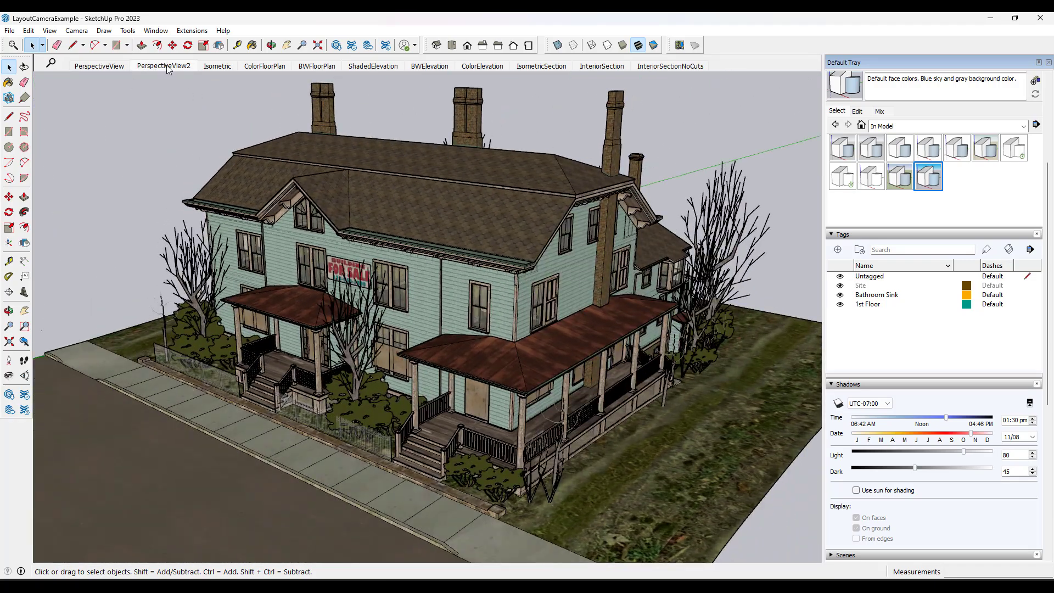
Compare Perspective and Parallel Projection cameras on the Isometric scene in SketchUp
key("alt+Tab")
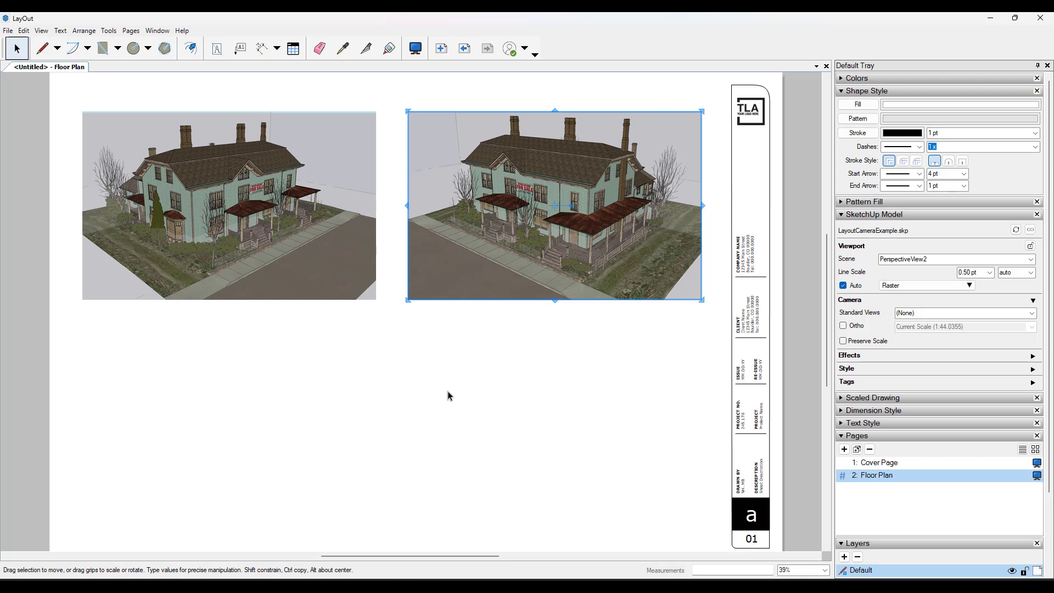
key("alt+Tab")
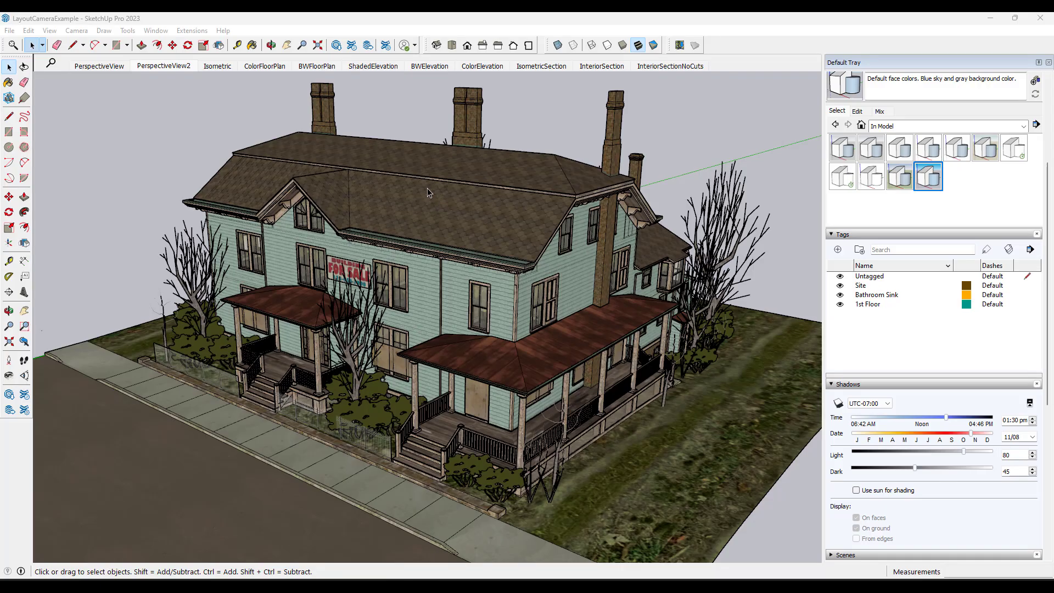
left_click(221, 68)
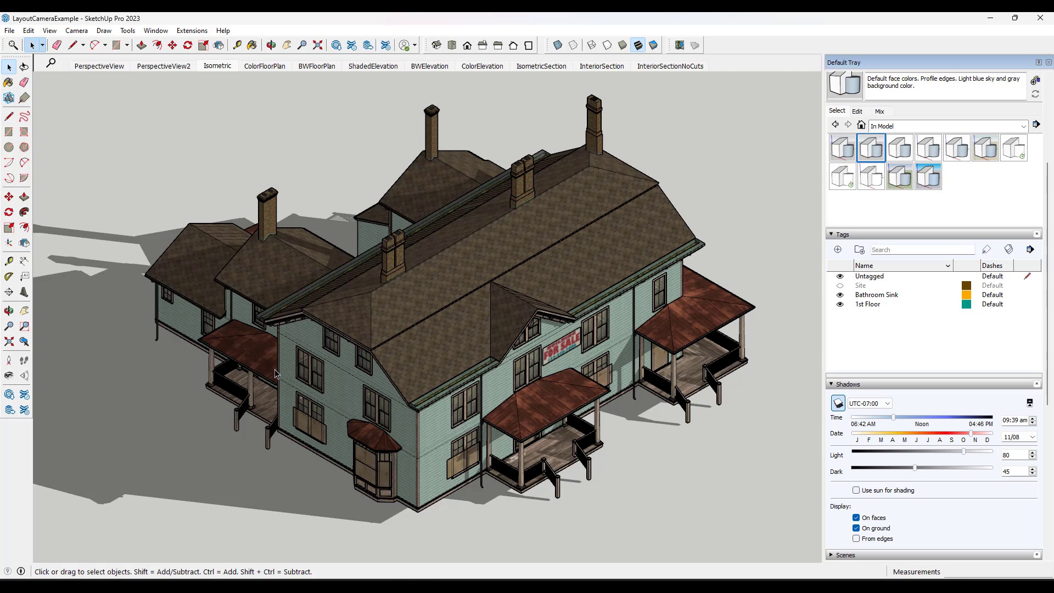
left_click(75, 31)
left_click(105, 98)
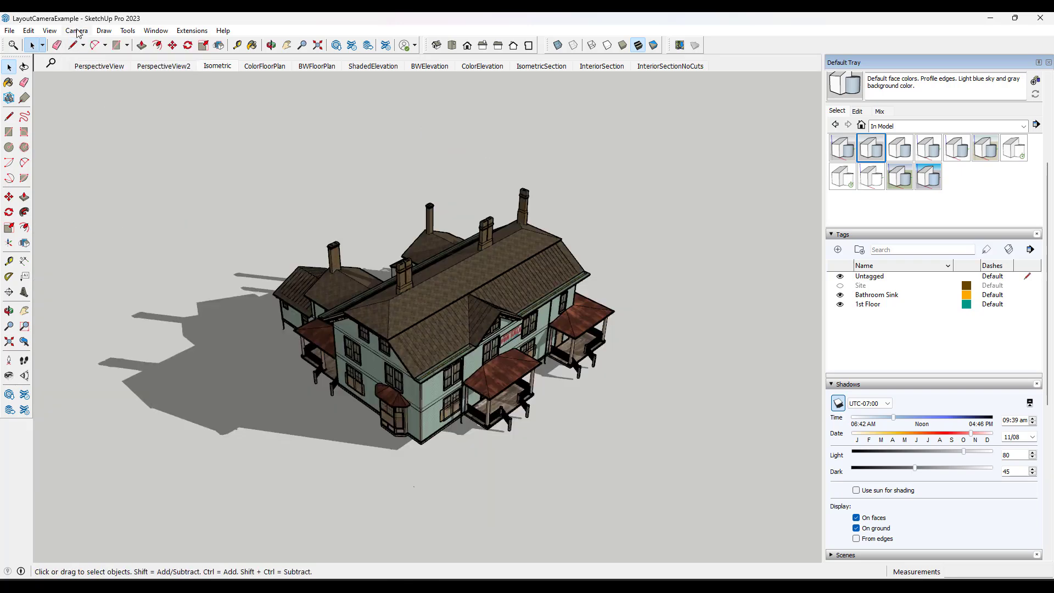
left_click(77, 31)
left_click(92, 85)
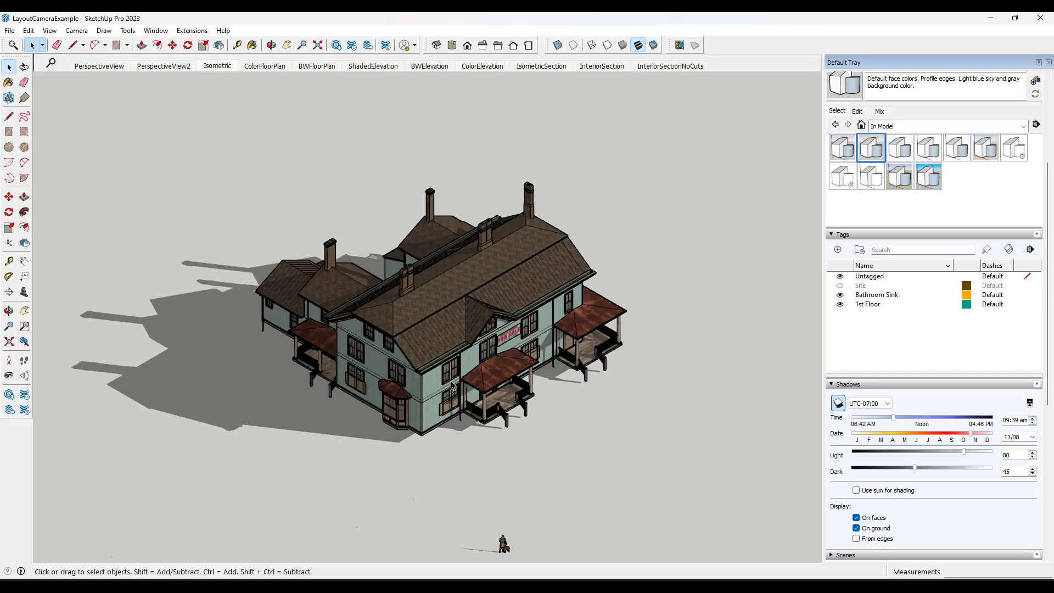
Select the house and examine its parallel-projected edges from a slightly different angle
scroll(454, 360, "up", 5)
middle_click_drag(454, 360, 407, 363)
left_click(449, 302)
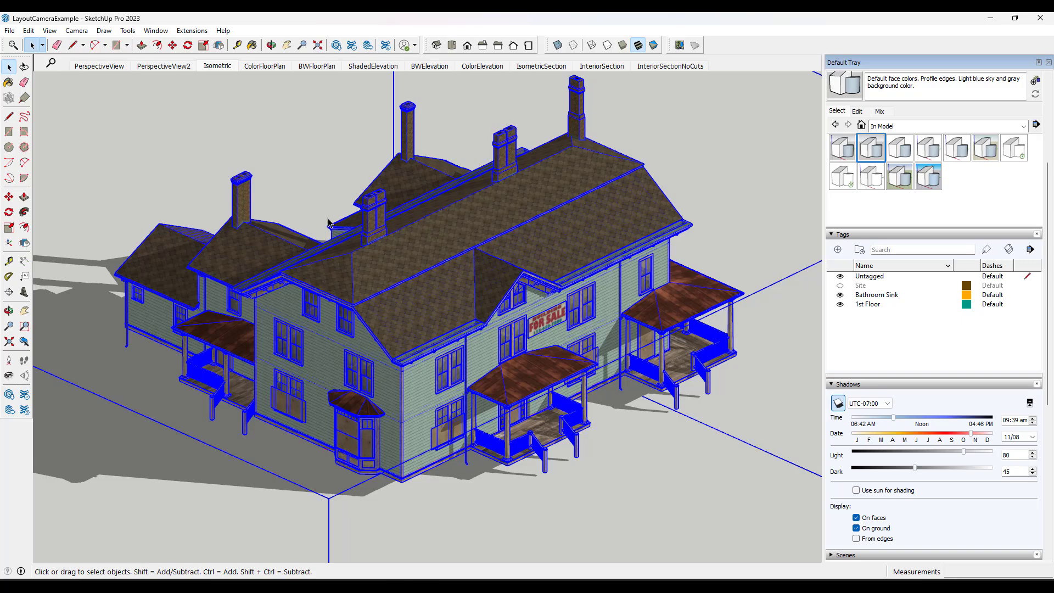
middle_click_drag(363, 202, 693, 242)
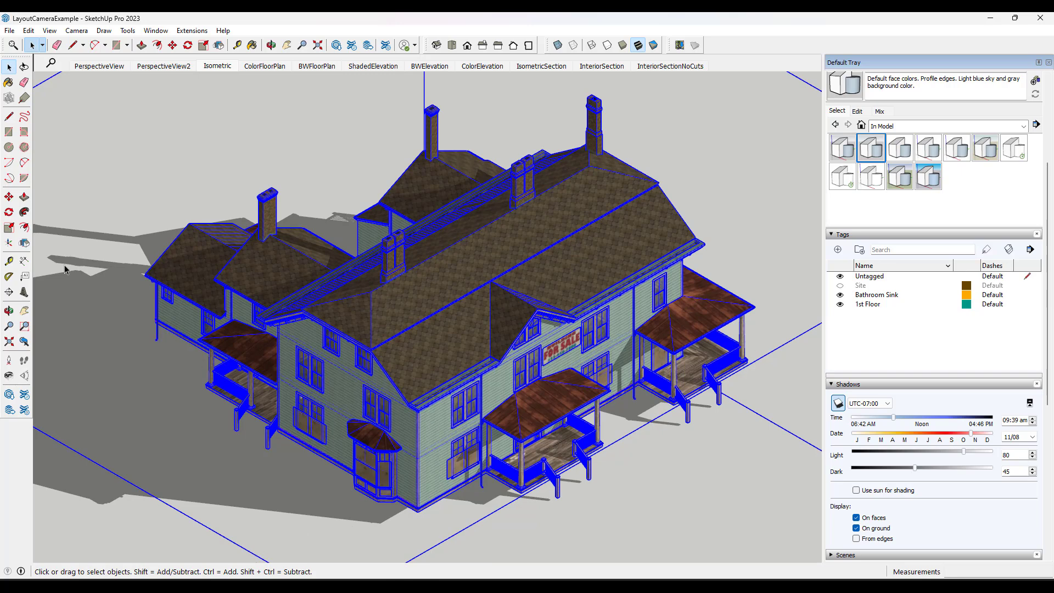
Add a new scene from the Isometric scene and rename it IsometricBW
right_click(219, 70)
left_click(241, 104)
right_click(255, 67)
left_click(288, 126)
type("IsometricB")
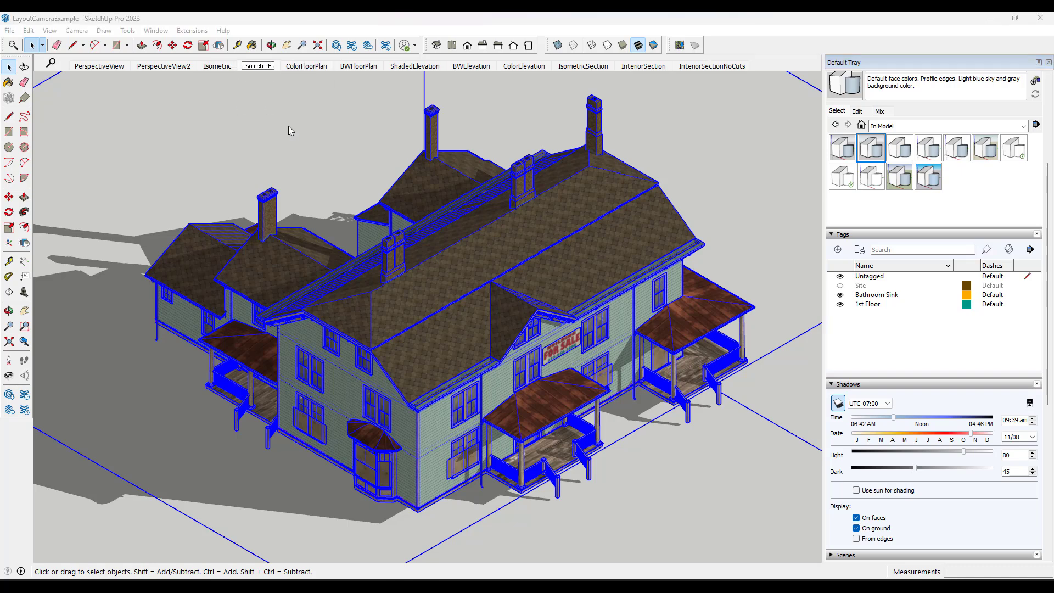
type("W")
key("Return")
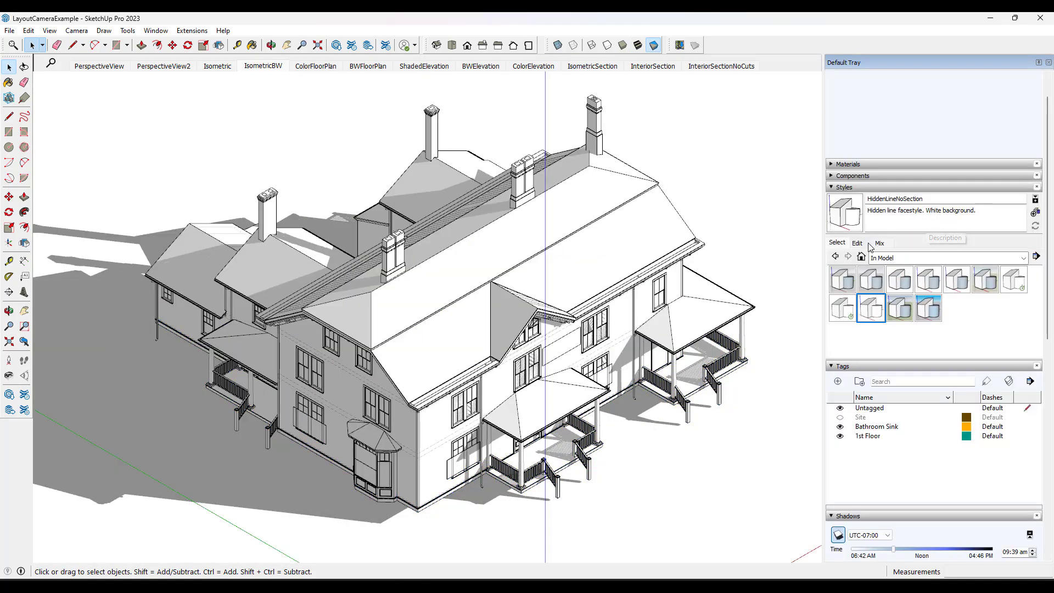
Review the face settings of the HiddenLineNoSection style, comparing textured shading with shading using all same
left_click(858, 245)
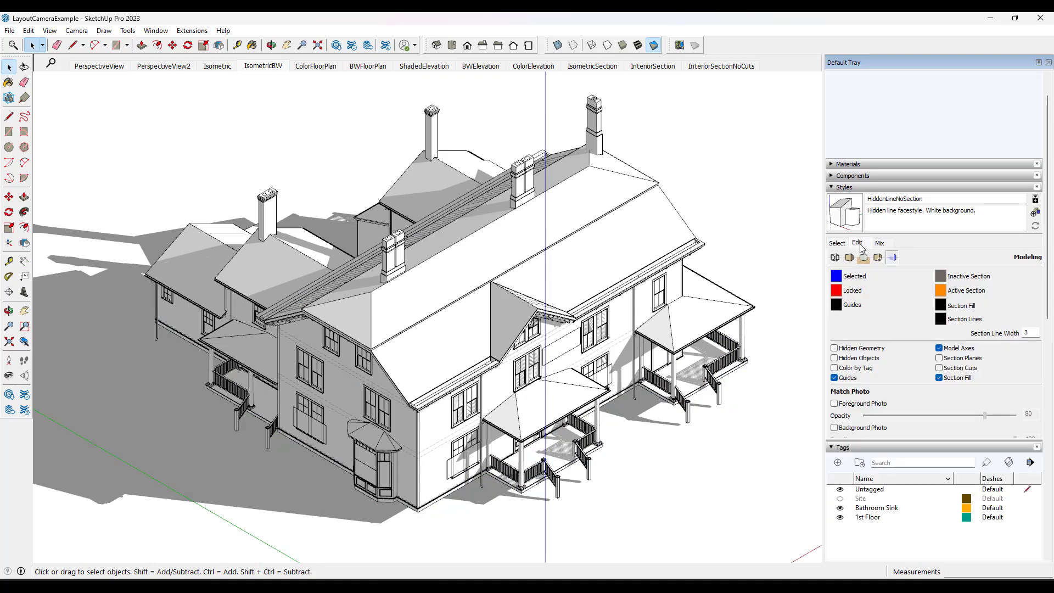
left_click(852, 259)
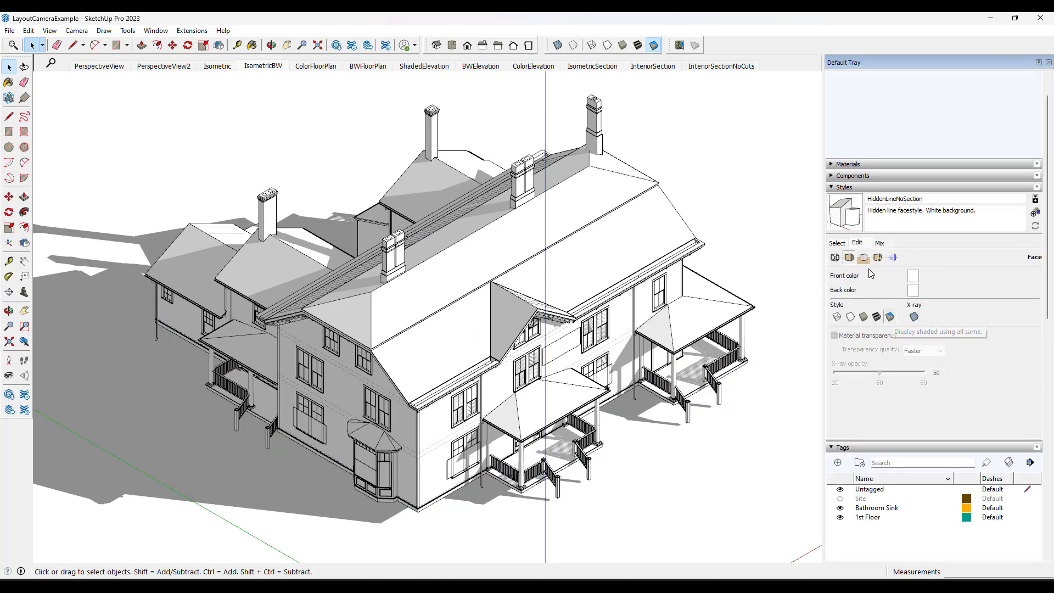
left_click(877, 317)
left_click(890, 318)
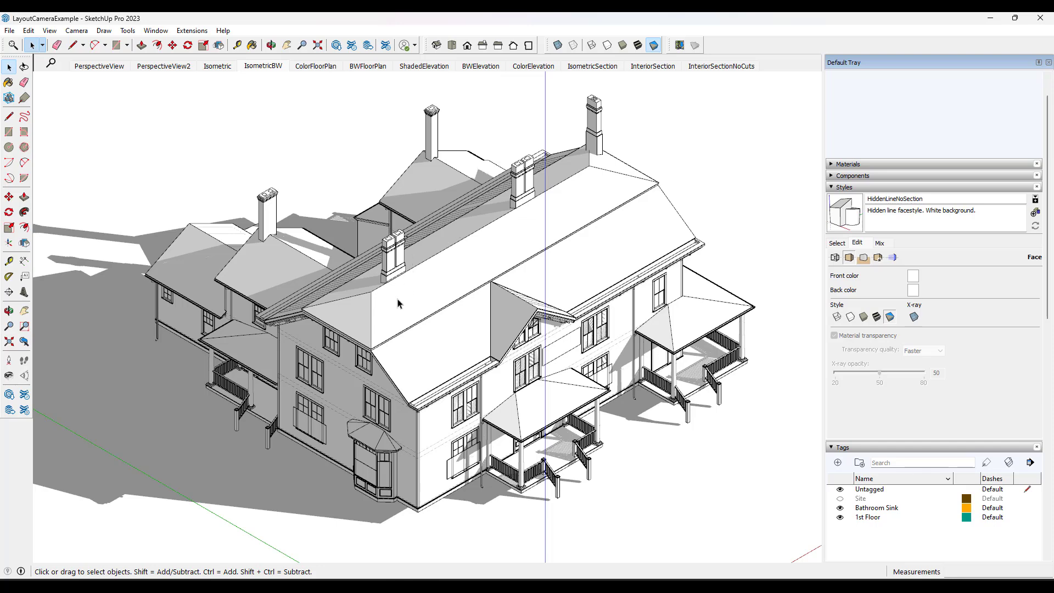
In the PerspectiveView scene, place a horizontal section plane that cuts through the house's first floor
left_click(93, 68)
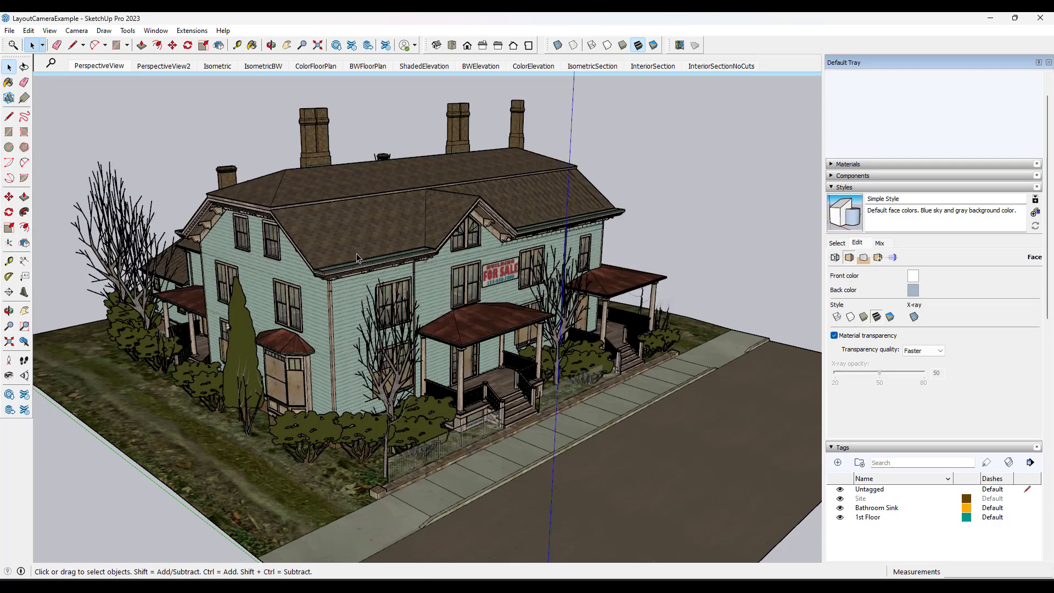
middle_click_drag(368, 264, 273, 213)
left_click(8, 293)
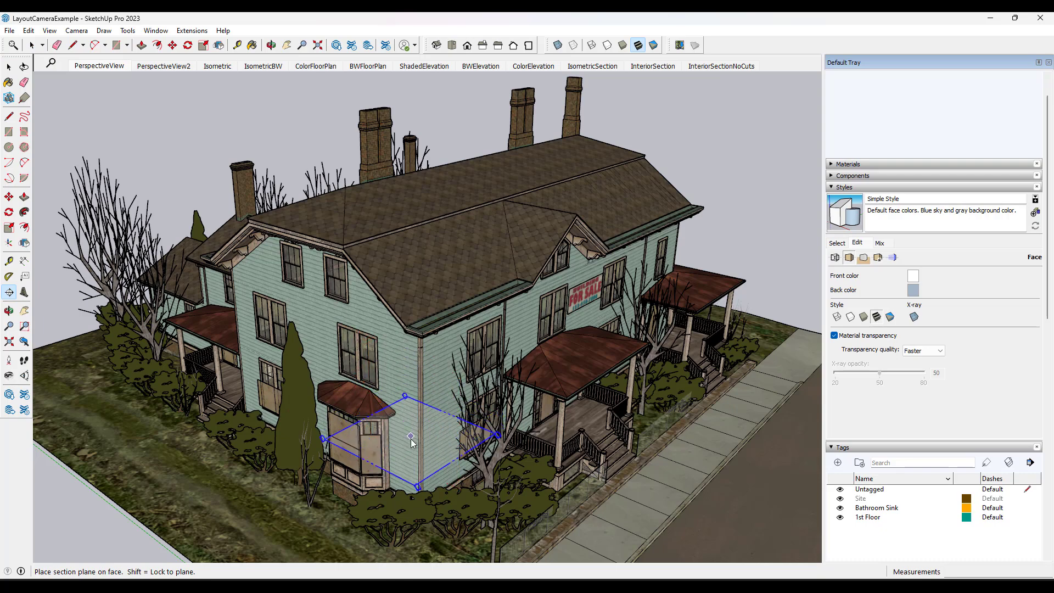
left_click(413, 437)
left_click(598, 333)
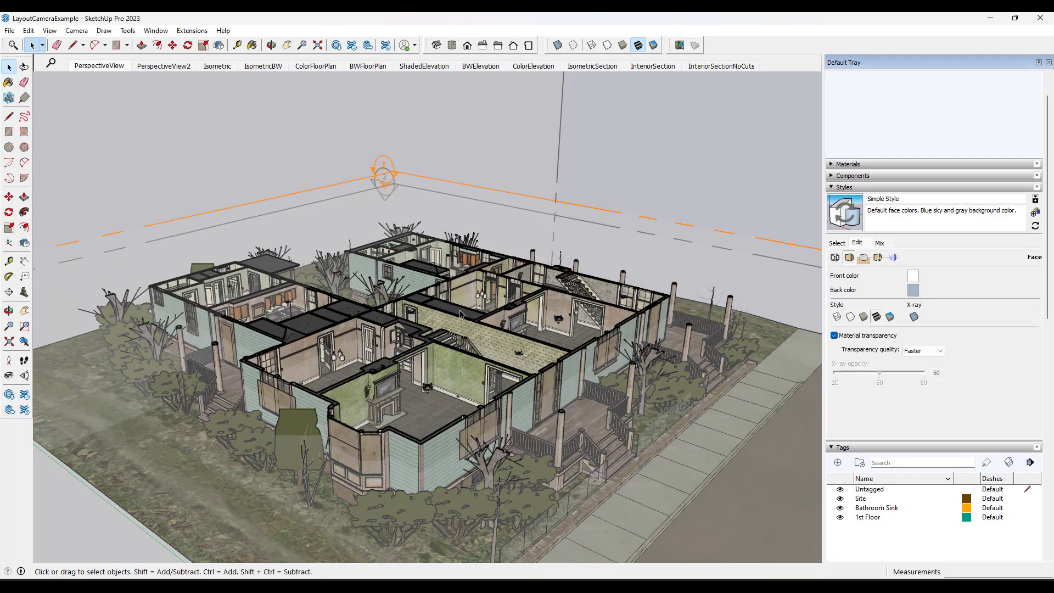
Show the section-cut house from the Top standard view in Parallel Projection
left_click(452, 45)
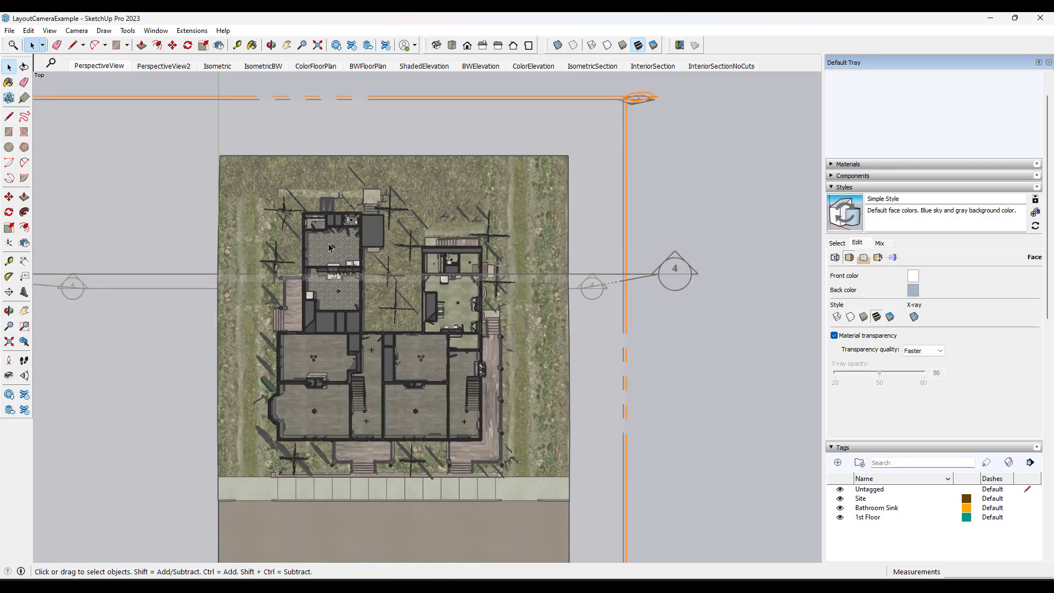
left_click(77, 31)
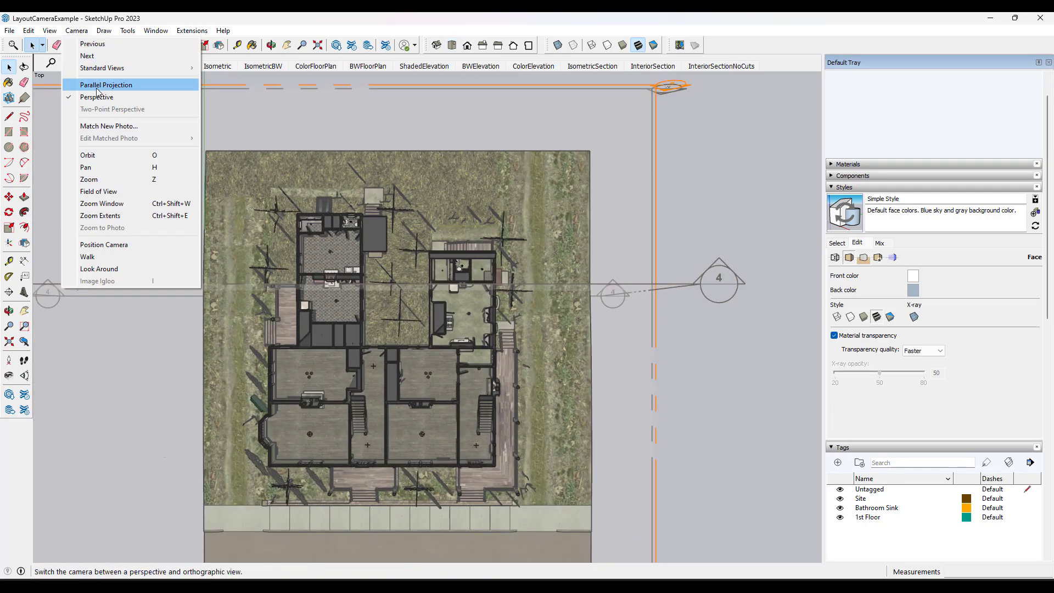
left_click(101, 85)
scroll(341, 326, "up", 3)
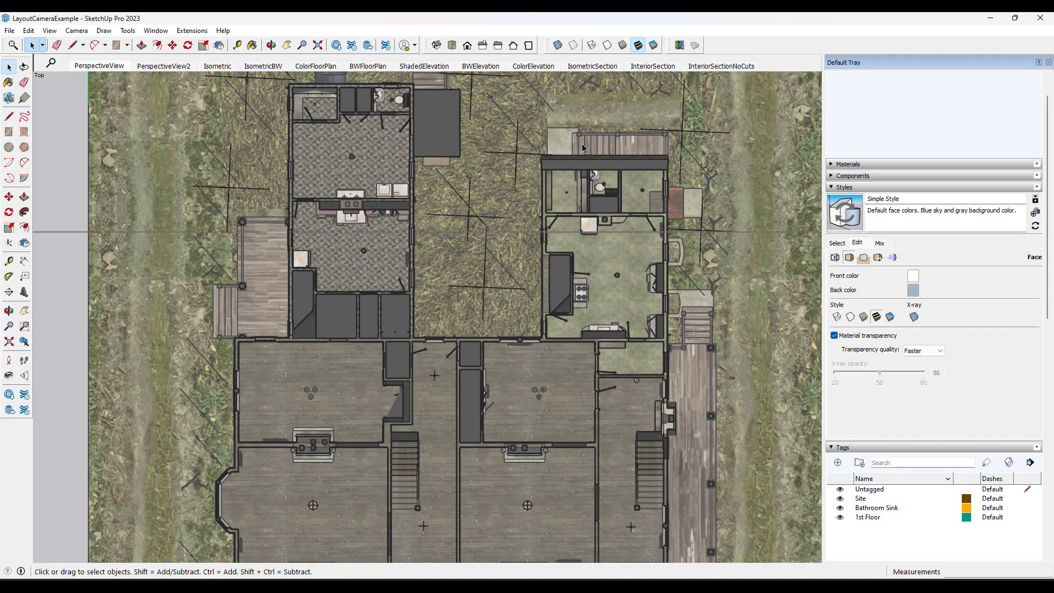
scroll(437, 239, "down", 2)
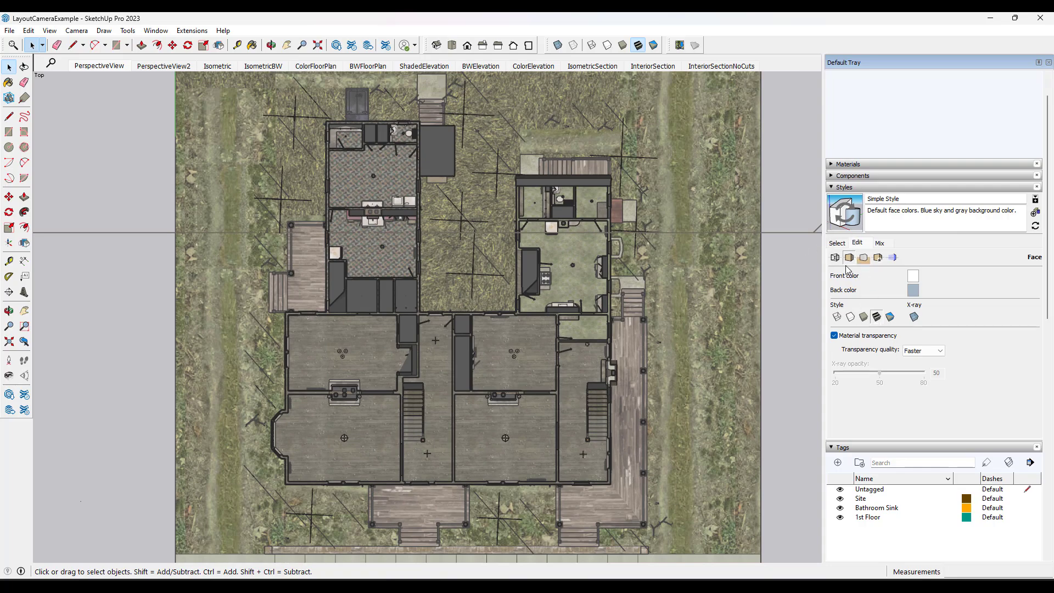
Turn off the display of section planes and hide the Site tag for the floor plan view
left_click(892, 258)
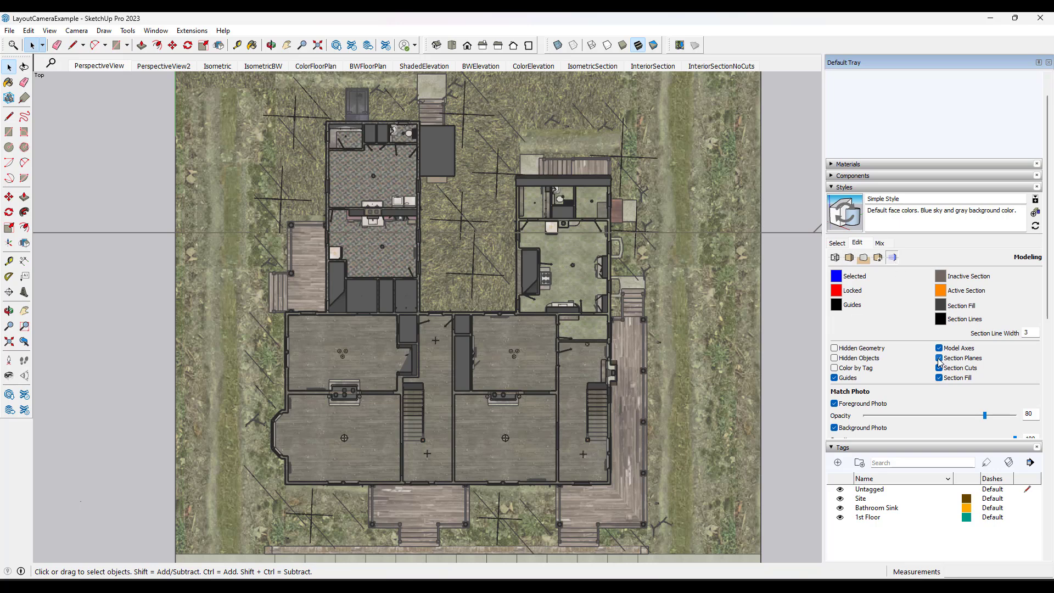
left_click(939, 359)
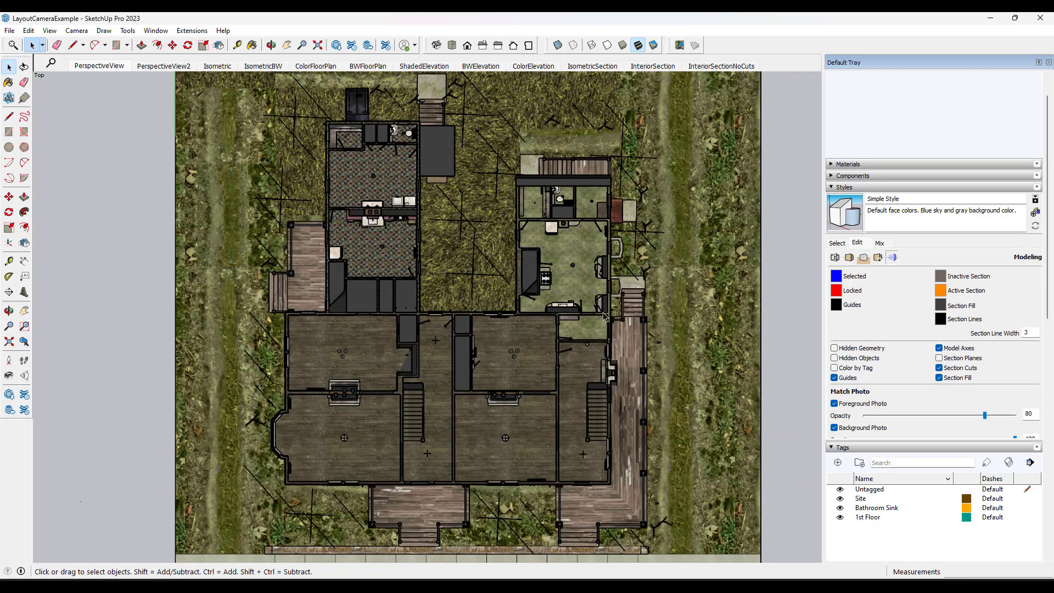
left_click(840, 498)
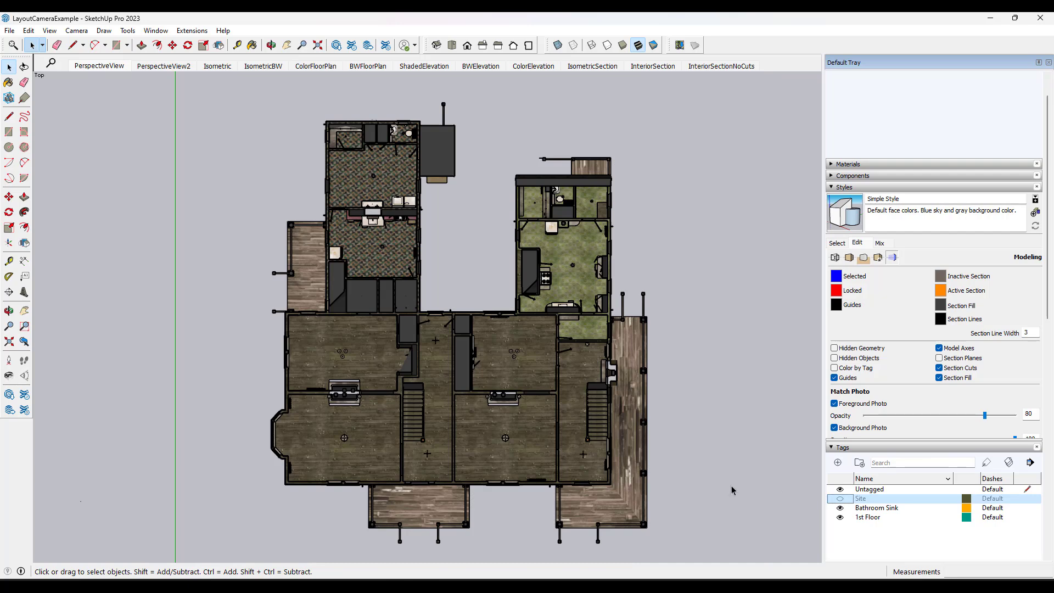
middle_click_drag(384, 300, 387, 284, "shift")
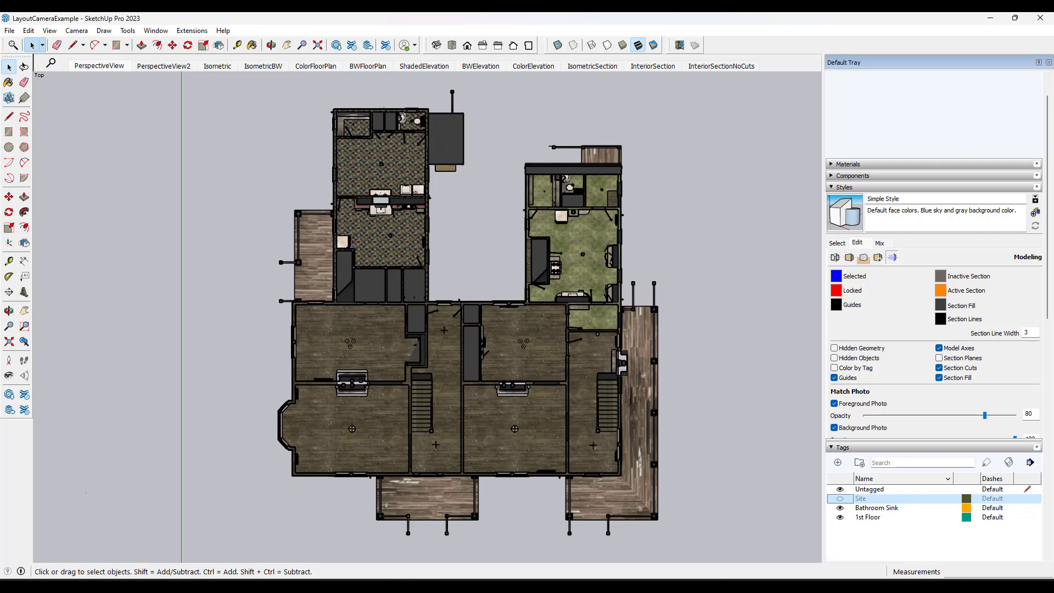
Switch to LayOut, add a page after Floor Plan and paste a copy of the PerspectiveView2 viewport onto it
key("alt+Tab")
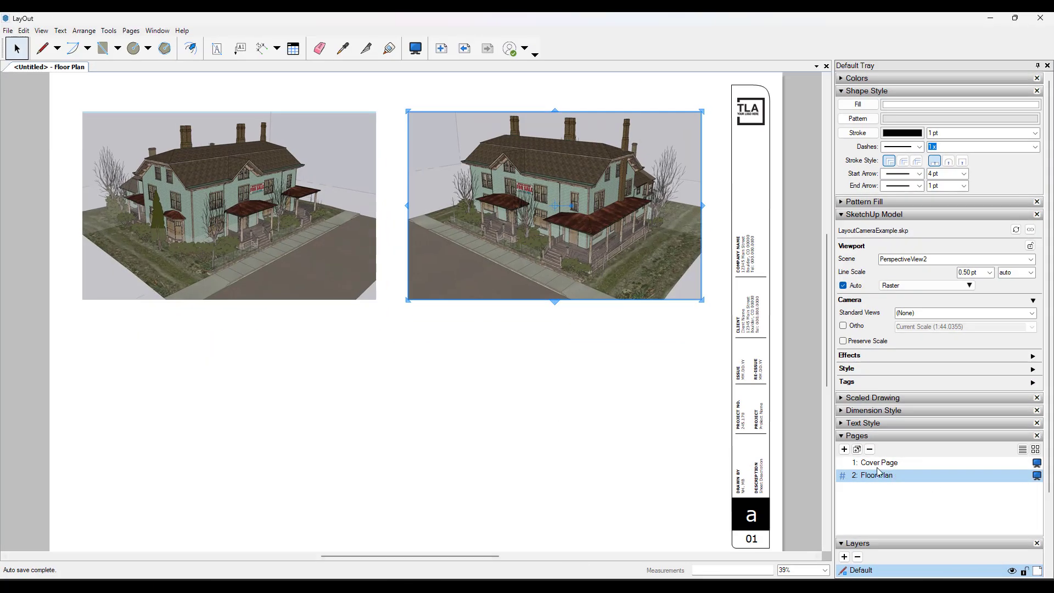
left_click(845, 449)
left_click(877, 475)
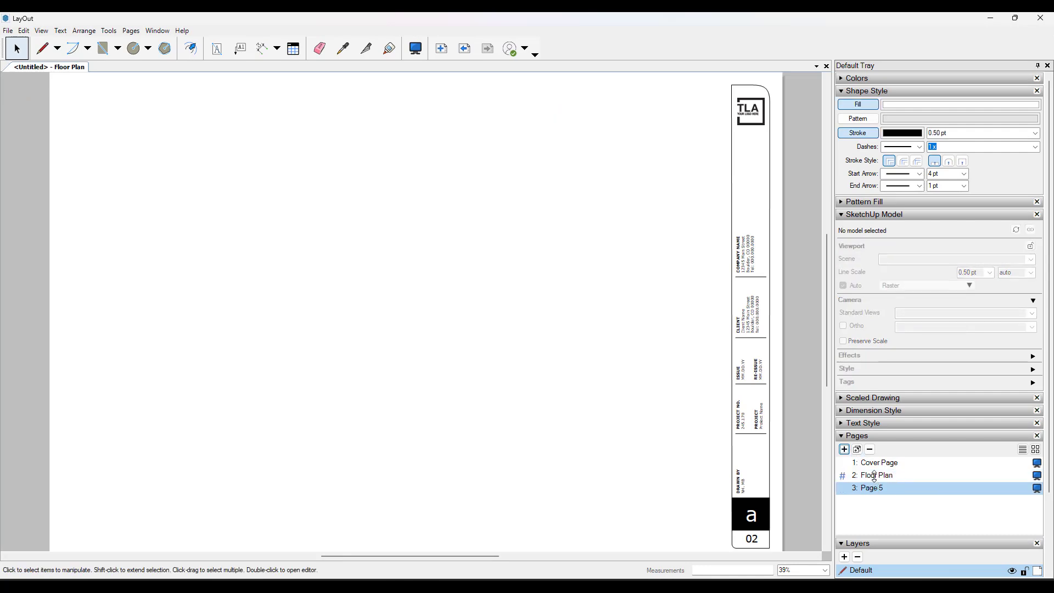
right_click(621, 249)
left_click(648, 254)
left_click(875, 494)
right_click(365, 279)
left_click(390, 286)
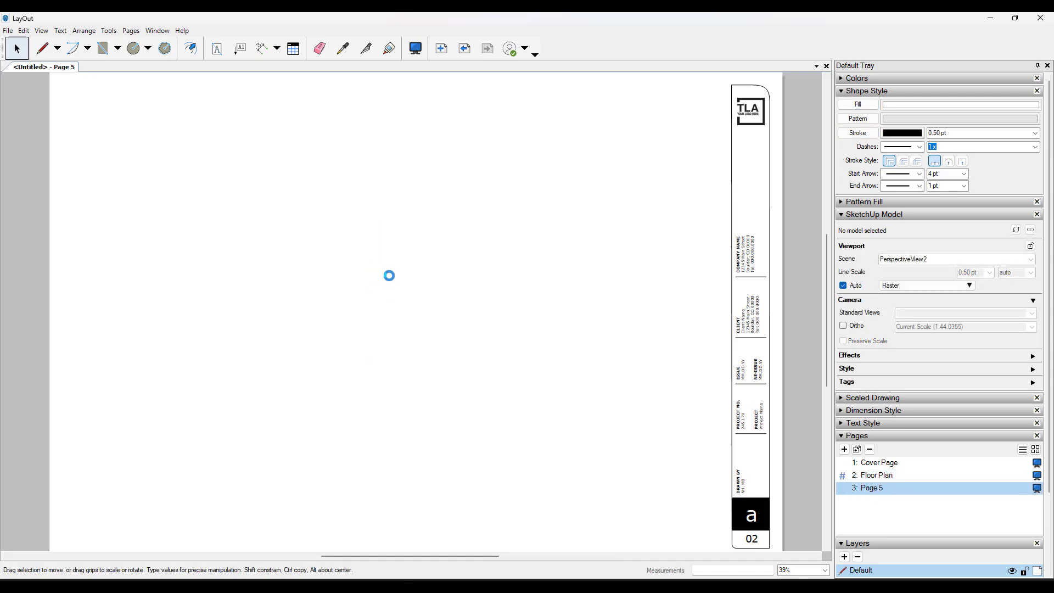
Move the pasted viewport toward the middle of the page and set its scene to ColorFloorPlan
left_click_drag(507, 207, 334, 298)
right_click(334, 298)
mouse_move(370, 529)
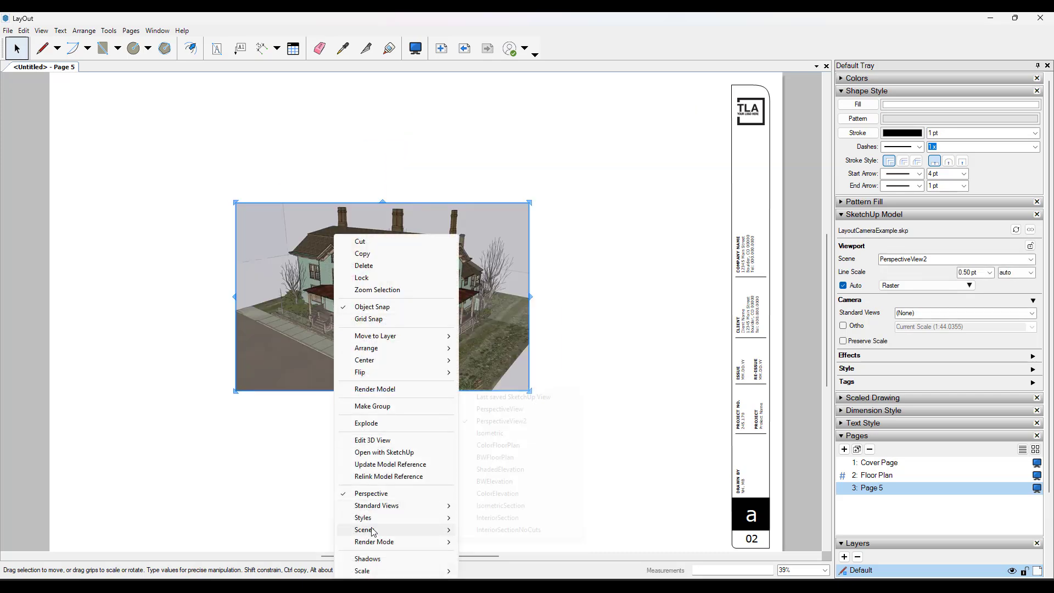
left_click(500, 444)
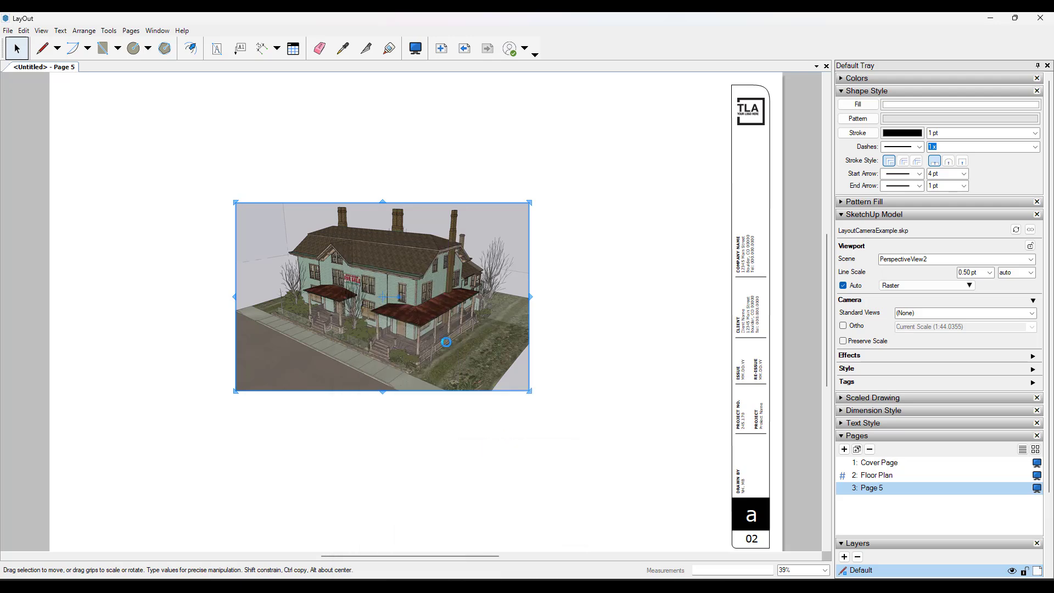
Set the floor plan viewport's scale to 3/16" = 1'-0" (1:64) and enlarge its frame to fit the whole plan
left_click_drag(531, 391, 571, 434)
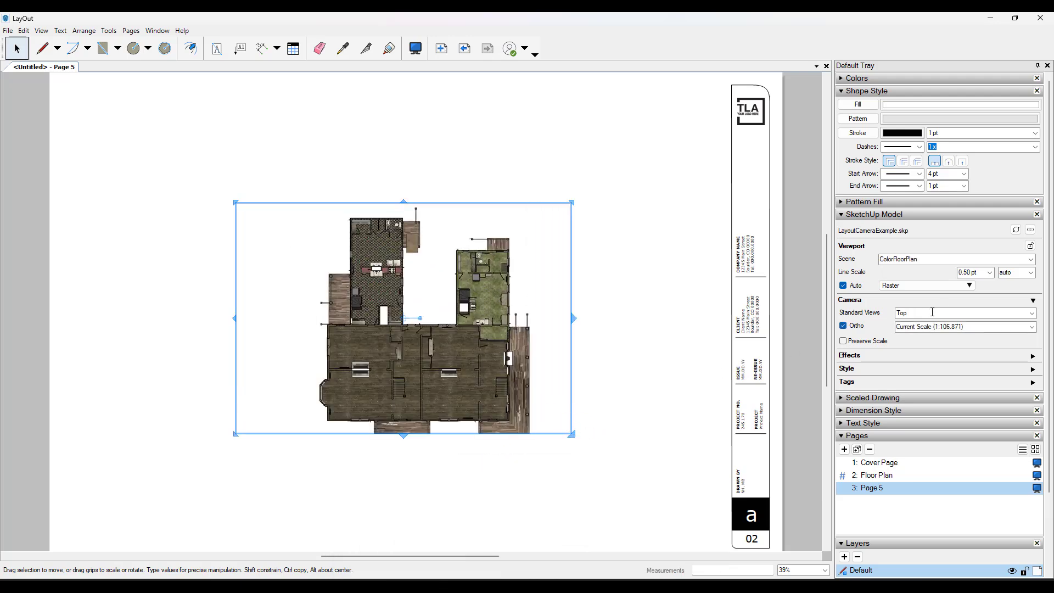
left_click(1032, 327)
scroll(967, 358, "up", 1)
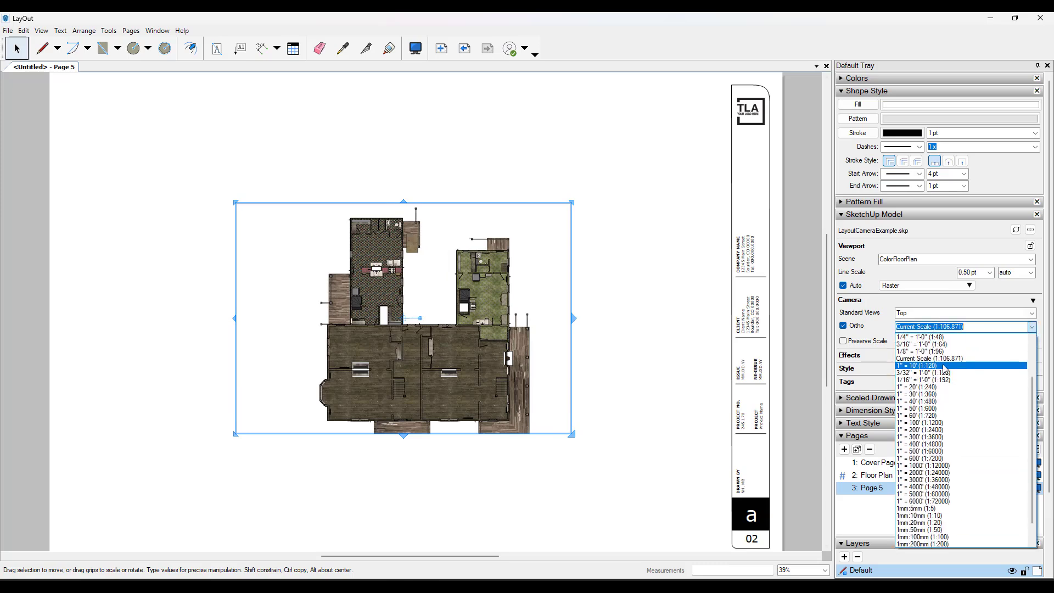
left_click(922, 346)
left_click_drag(235, 201, 143, 103)
left_click_drag(572, 435, 702, 548)
left_click_drag(567, 448, 547, 388)
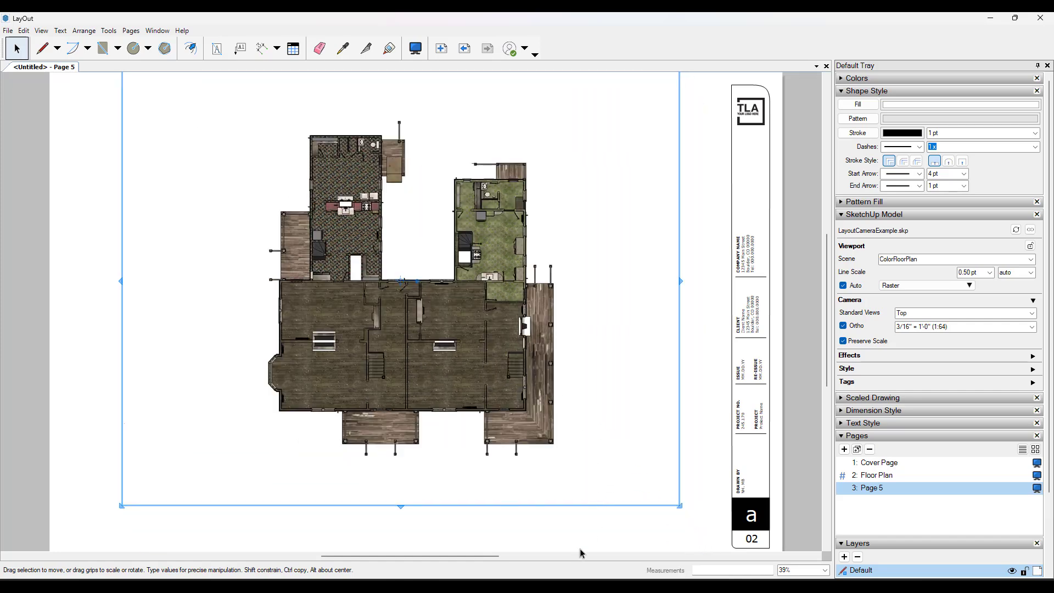
Switch to SketchUp and apply the HiddenLine style to the top-view floor plan
mouse_move(573, 572)
left_click(554, 527)
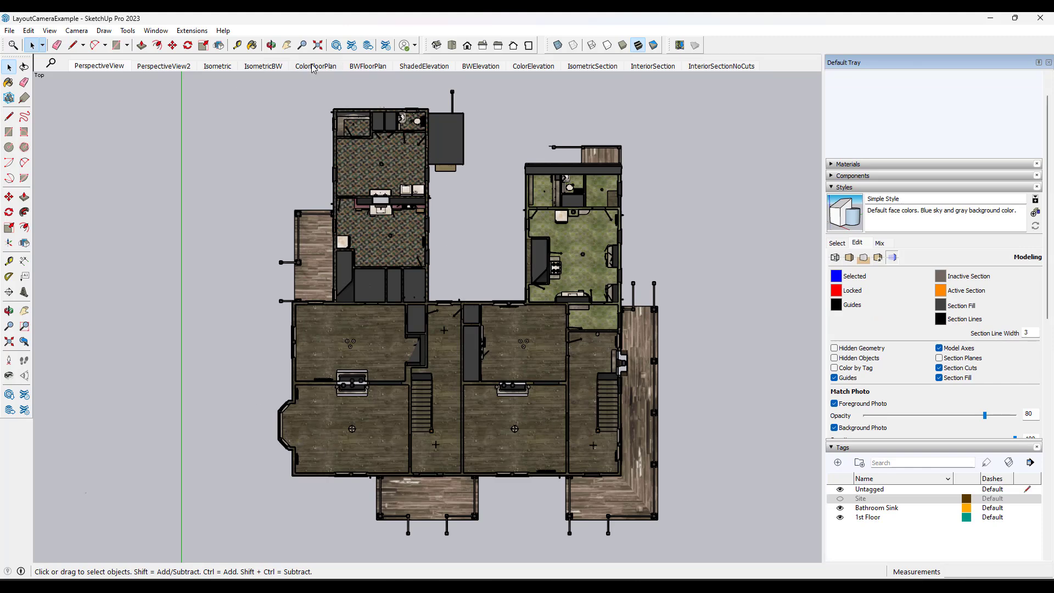
left_click(837, 243)
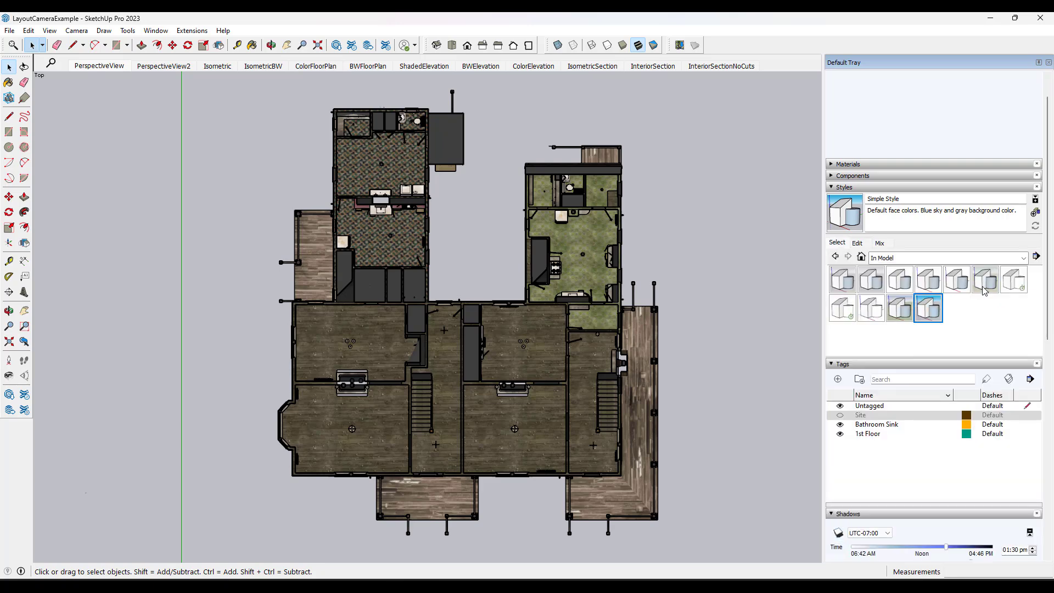
left_click(1013, 281)
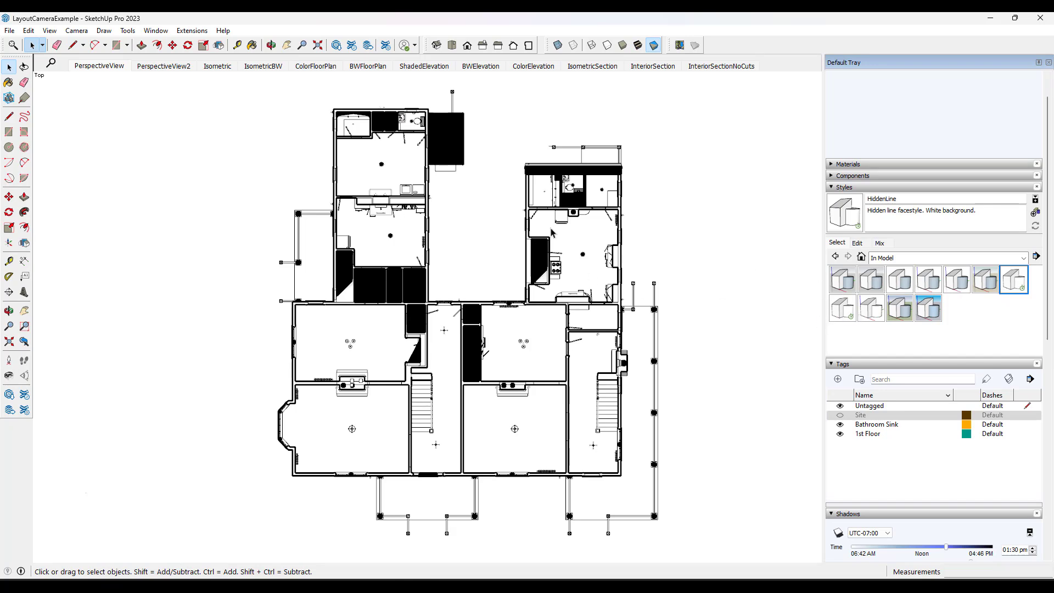
scroll(540, 264, "up", 8)
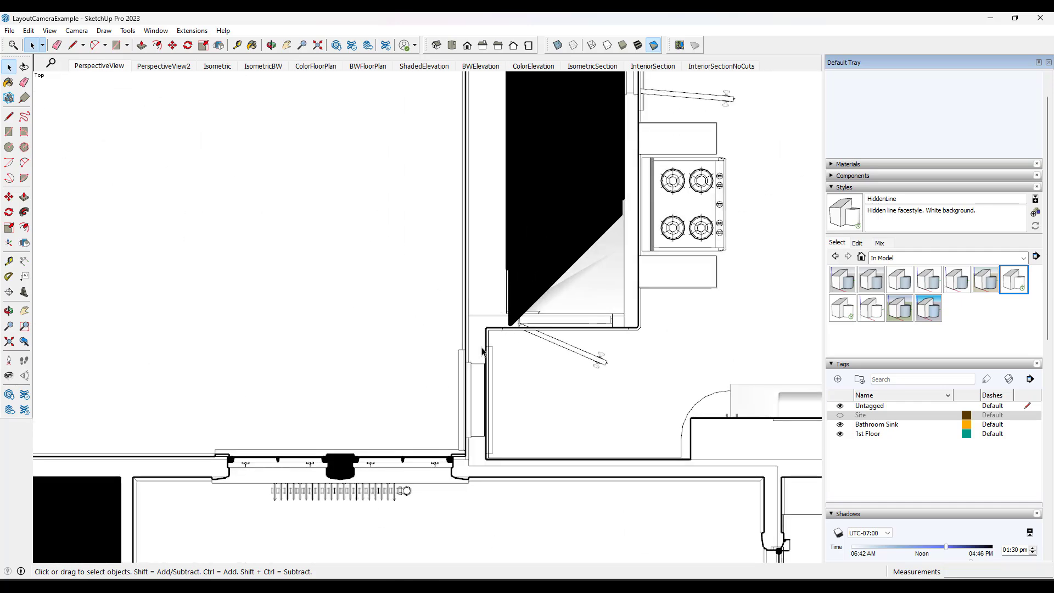
In the HiddenLine style, set the section line width to 1, turn off Section Fill and update the style
scroll(482, 352, "up", 5)
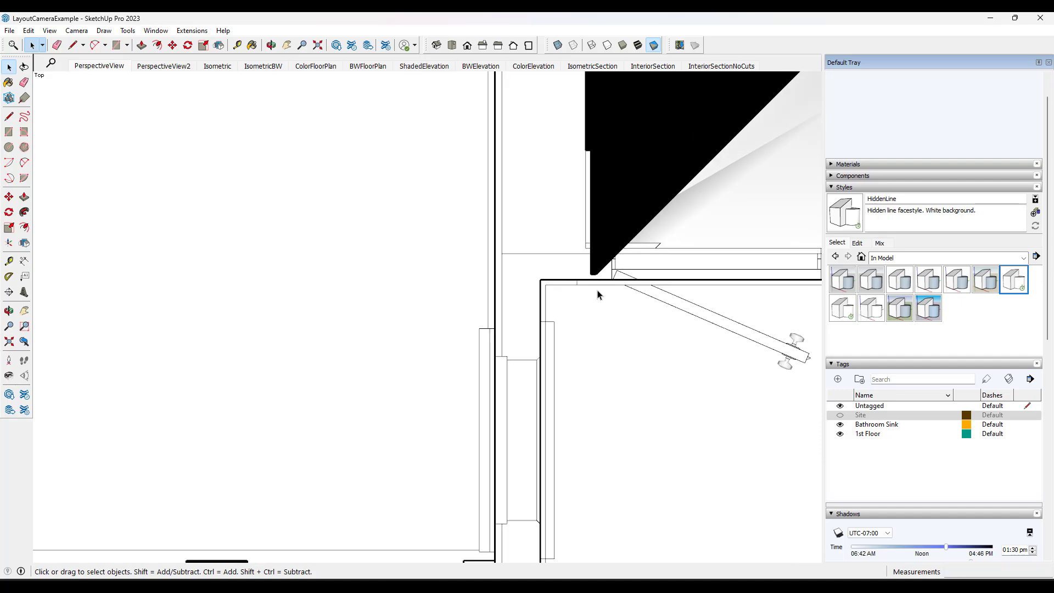
scroll(598, 294, "down", 10)
scroll(453, 286, "up", 3)
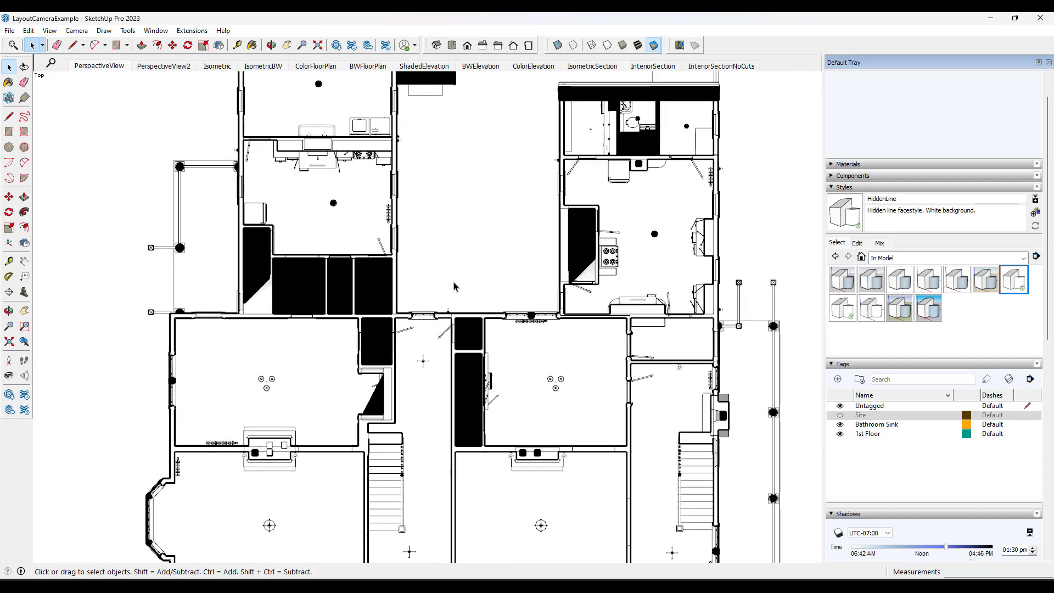
left_click(859, 245)
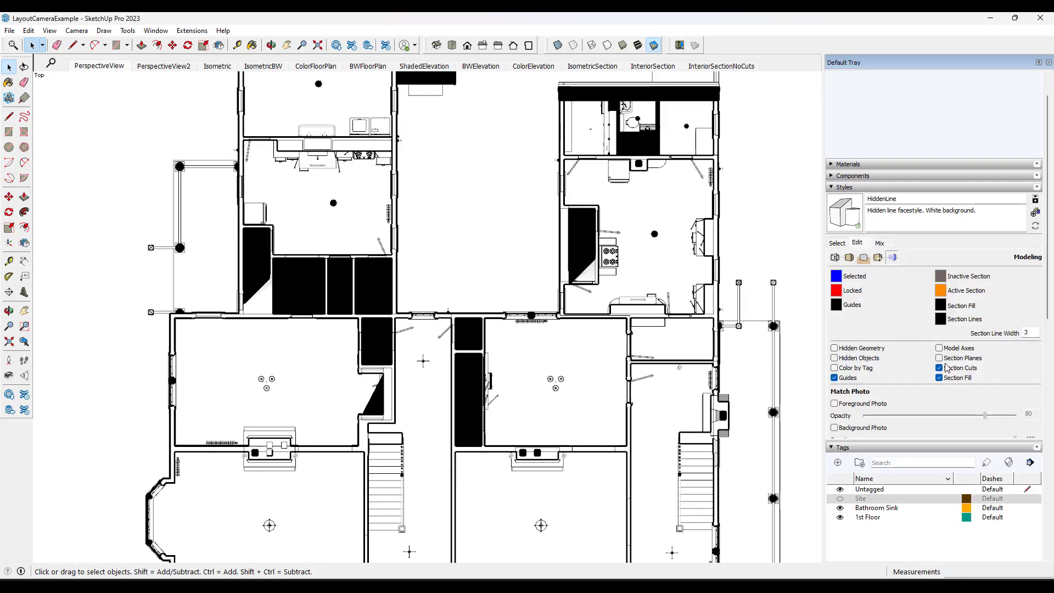
left_click(1030, 332)
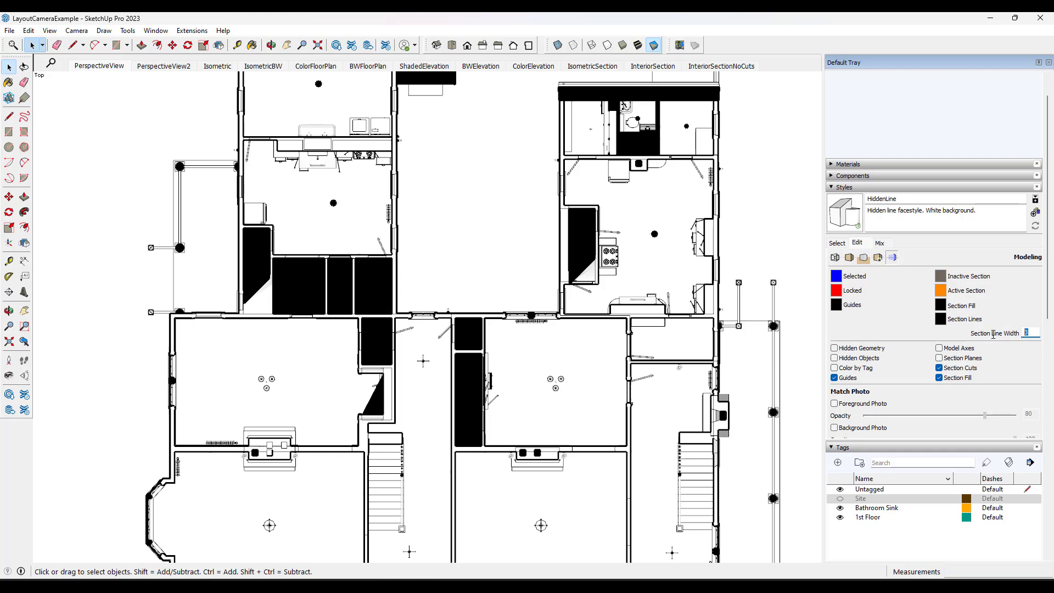
key("Return")
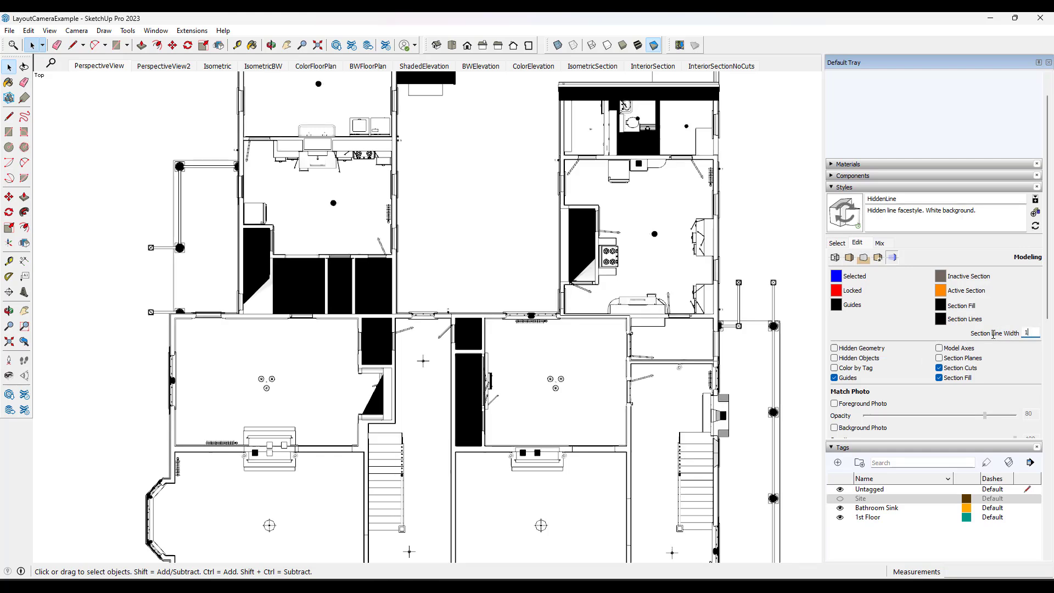
left_click(941, 379)
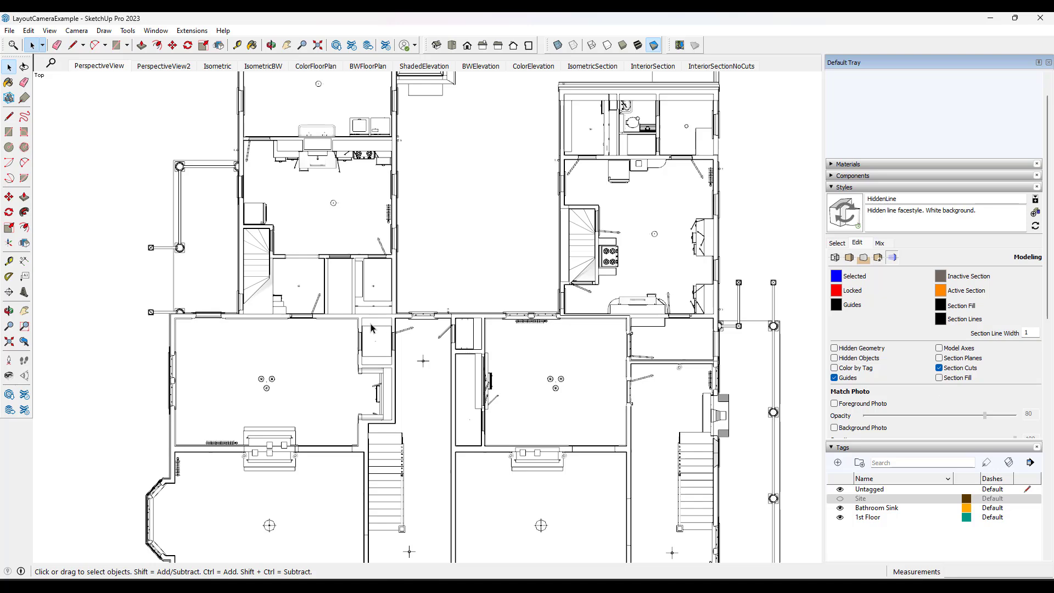
scroll(368, 298, "down", 5)
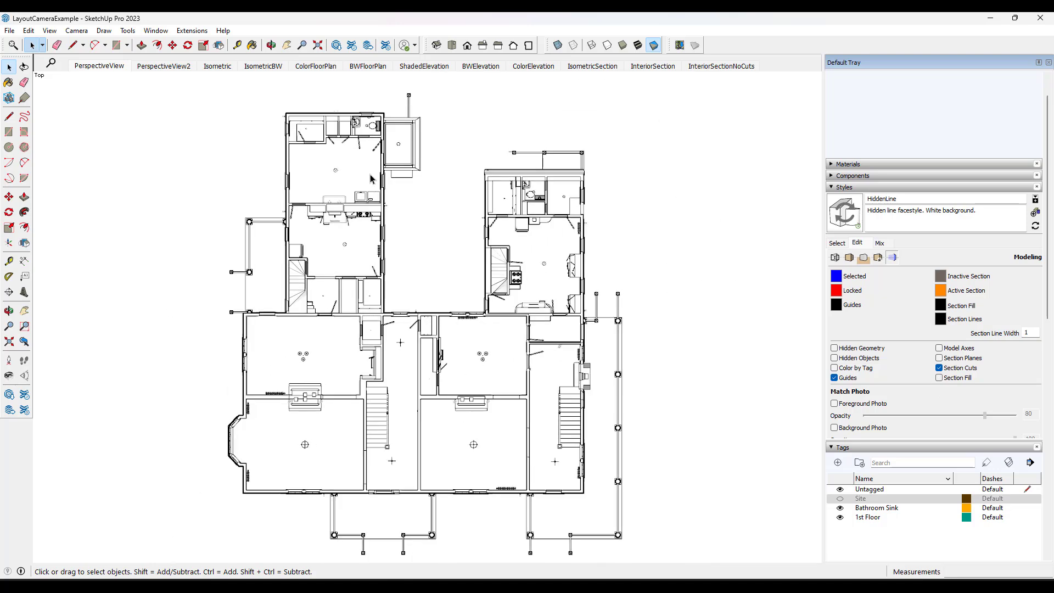
scroll(331, 307, "up", 1)
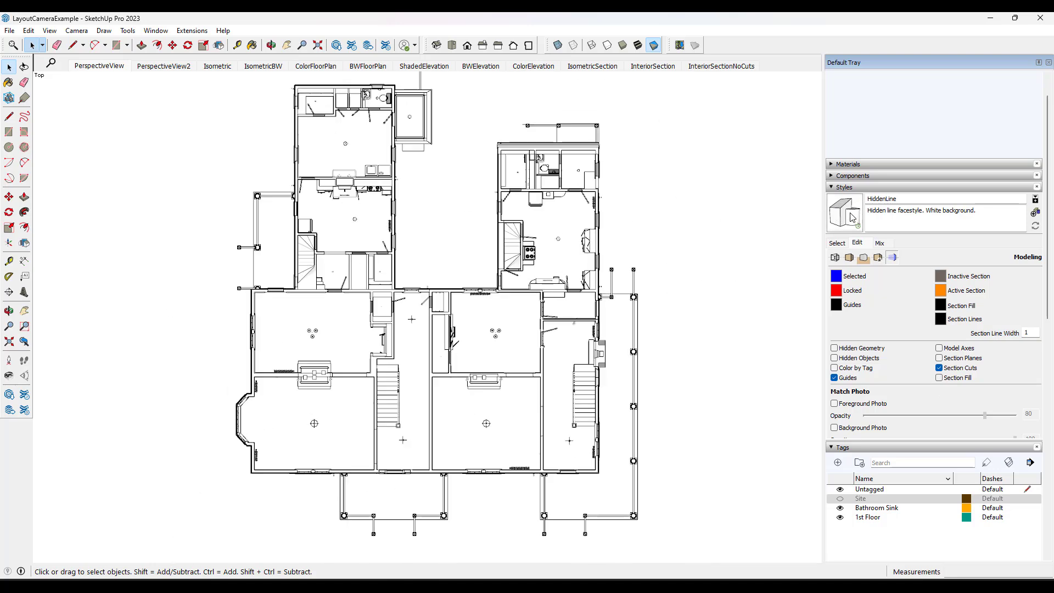
Activate the BWFloorPlan scene and save the model
left_click(368, 66)
left_click(9, 31)
left_click(22, 87)
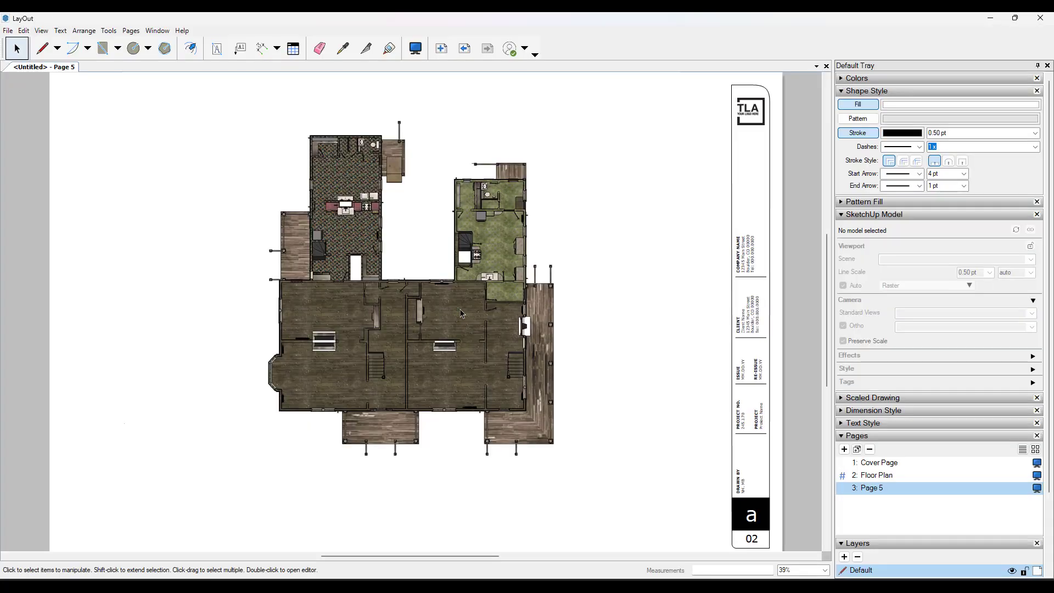
Switch to LayOut, update the floor plan viewport's model reference and set its scene to BWFloorPlan
right_click(460, 308)
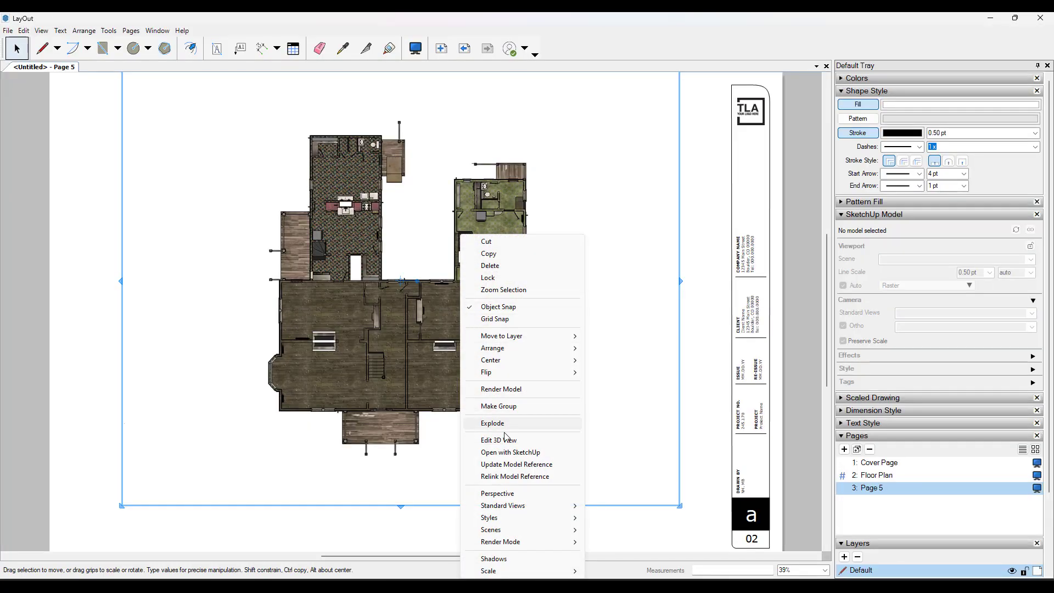
left_click(517, 465)
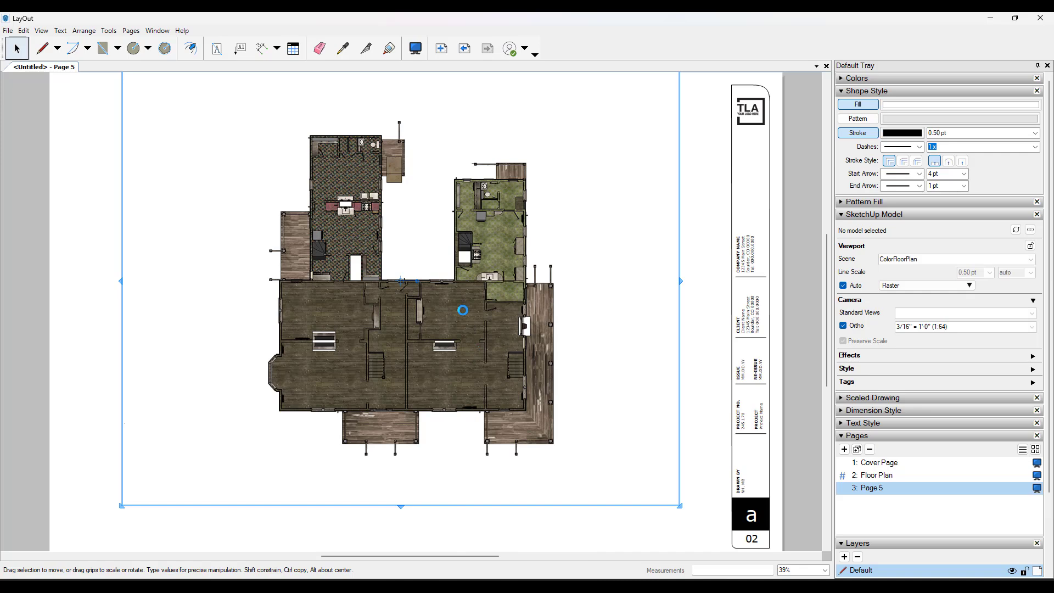
right_click(464, 313)
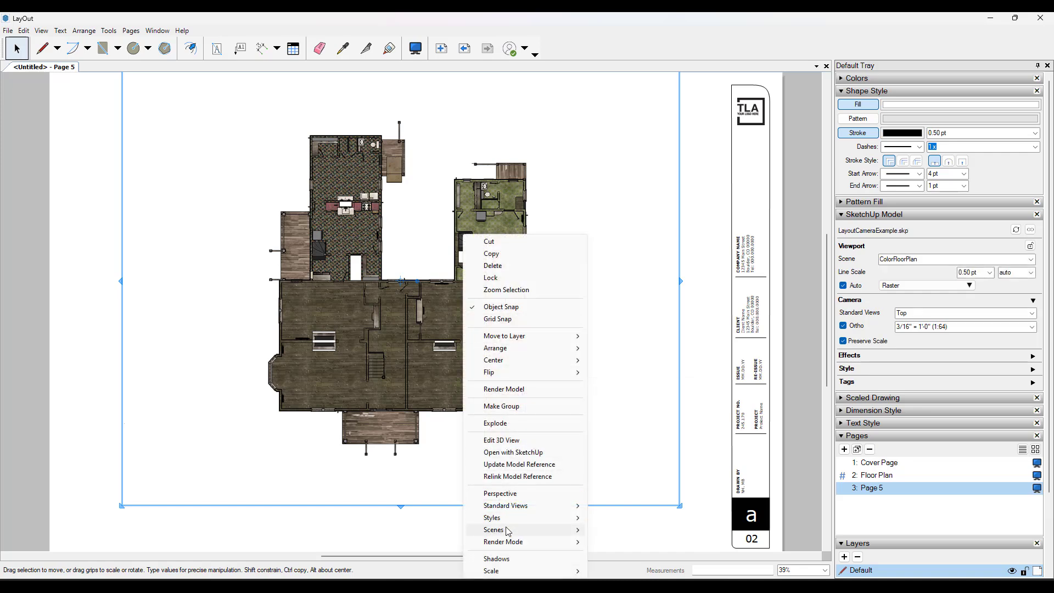
mouse_move(497, 530)
left_click(622, 458)
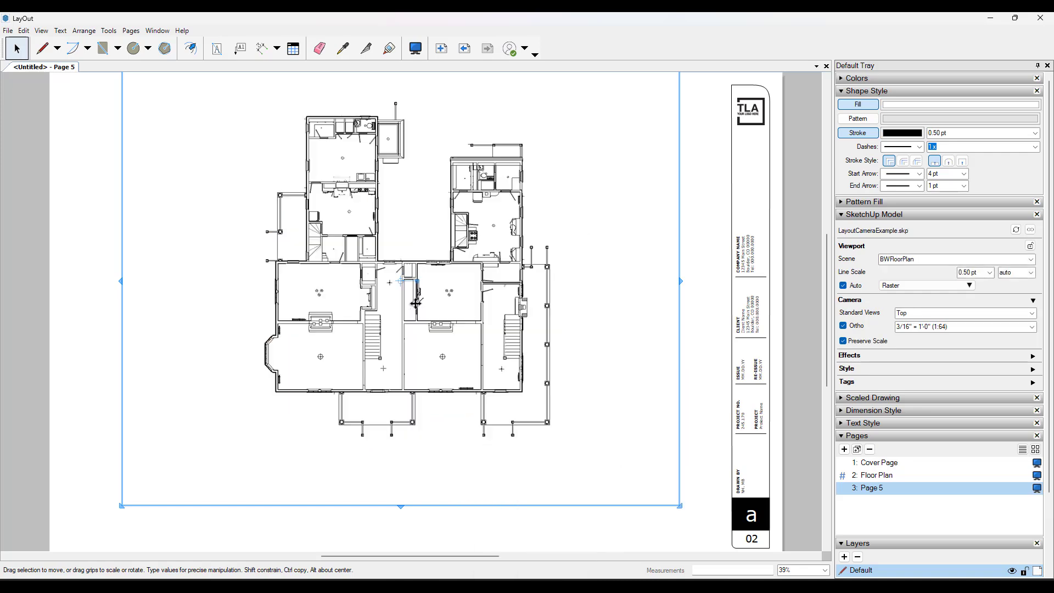
Change the floor plan viewport's render mode from Raster to Vector
scroll(364, 252, "up", 5)
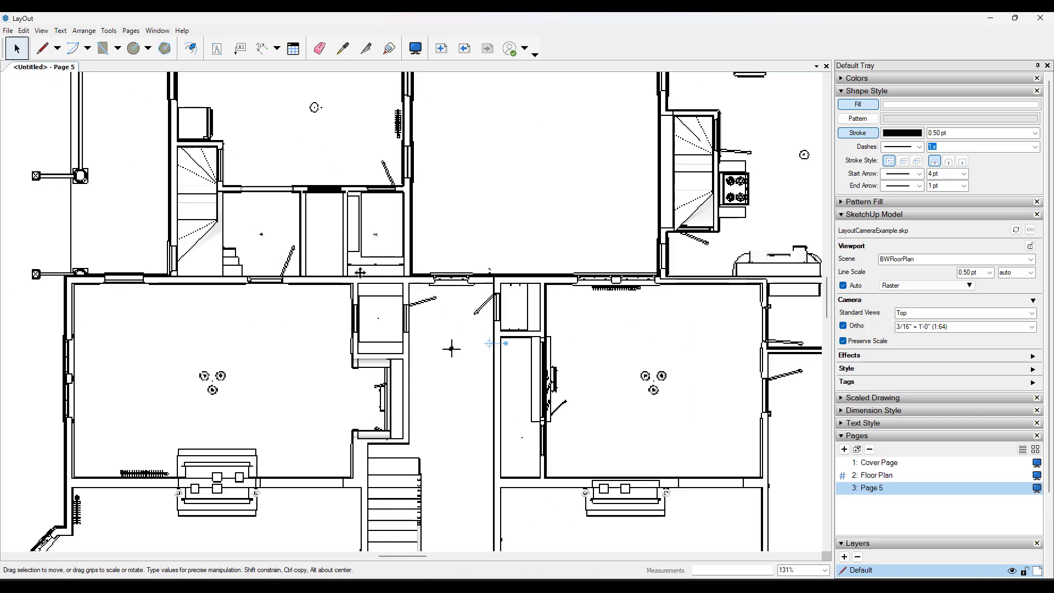
scroll(371, 259, "down", 4)
scroll(337, 329, "up", 6)
scroll(337, 330, "up", 3)
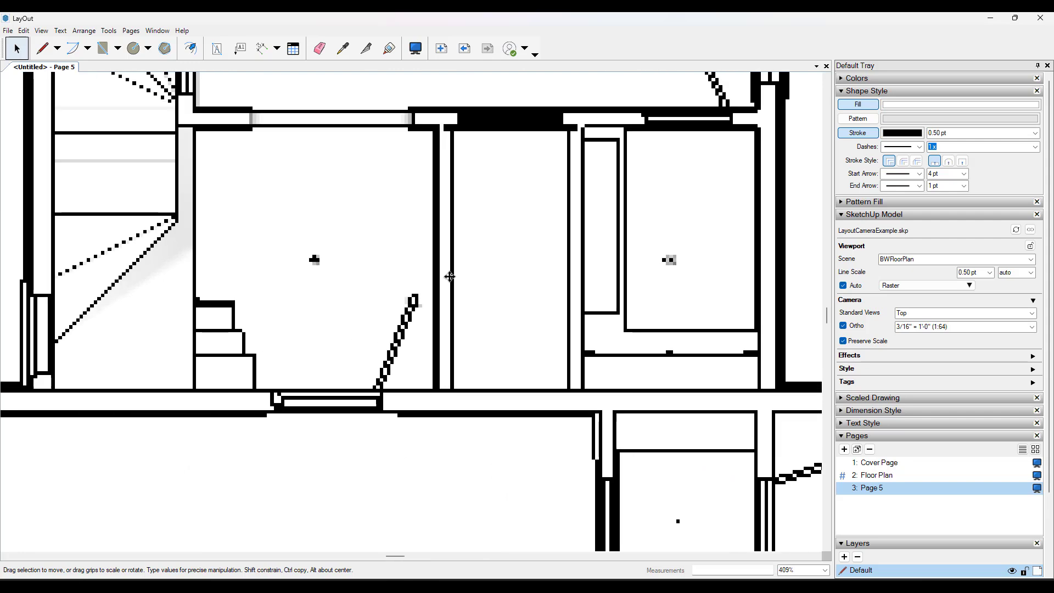
scroll(379, 333, "up", 3)
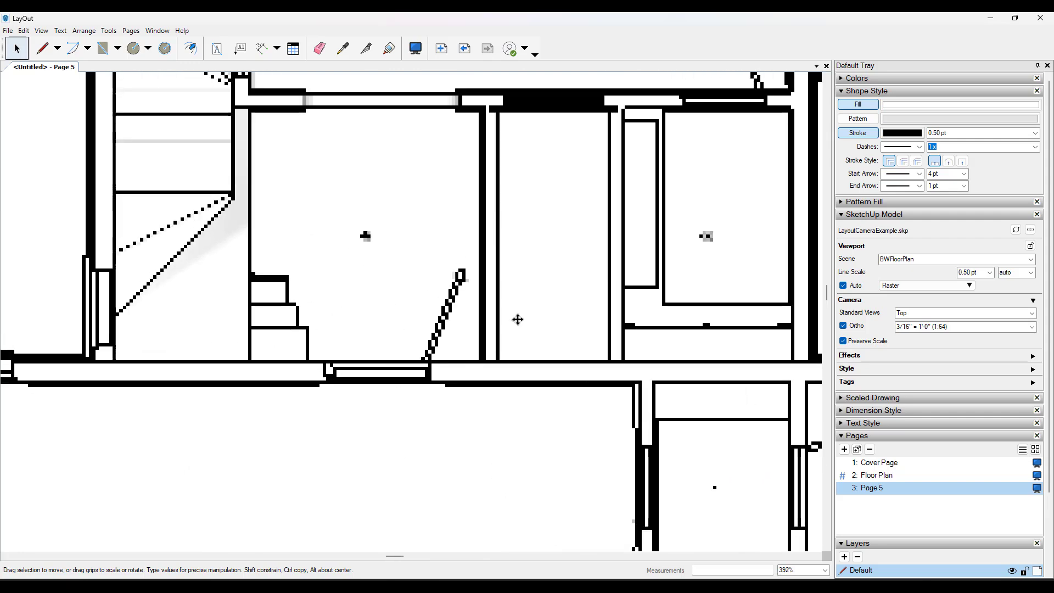
left_click(976, 288)
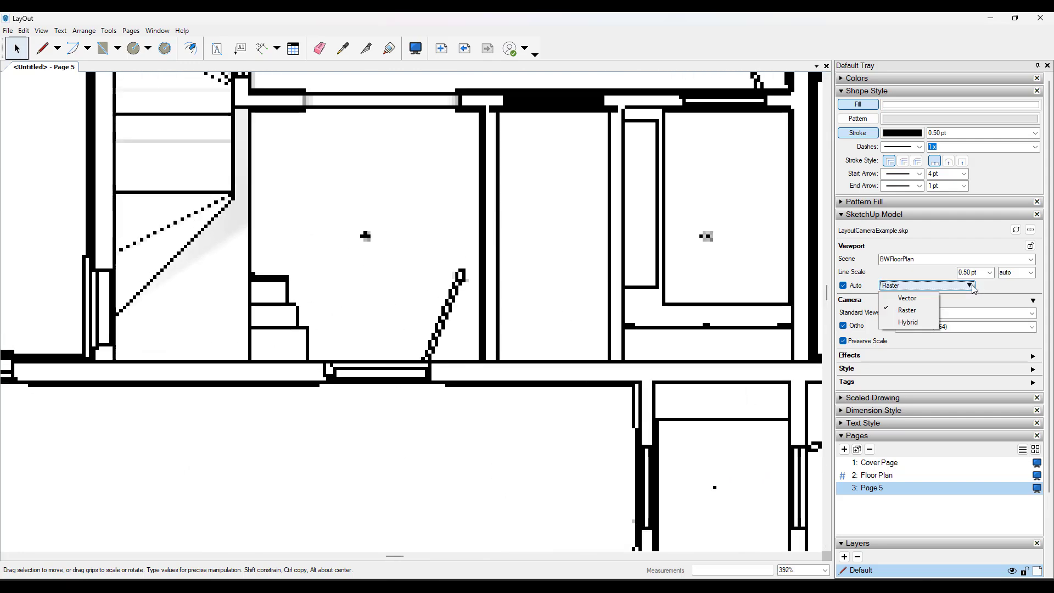
left_click(908, 298)
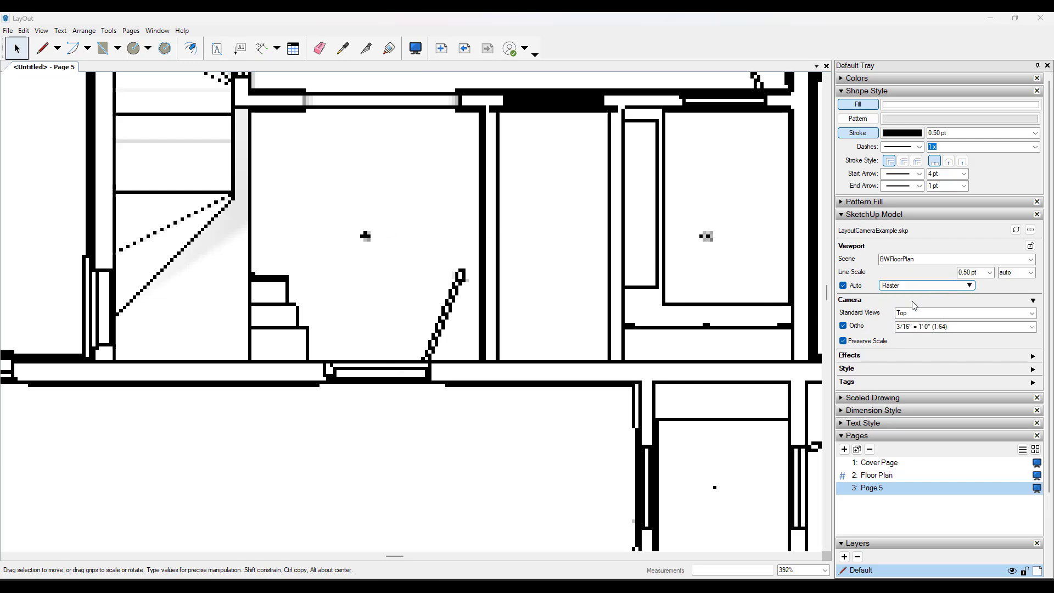
left_click(631, 327)
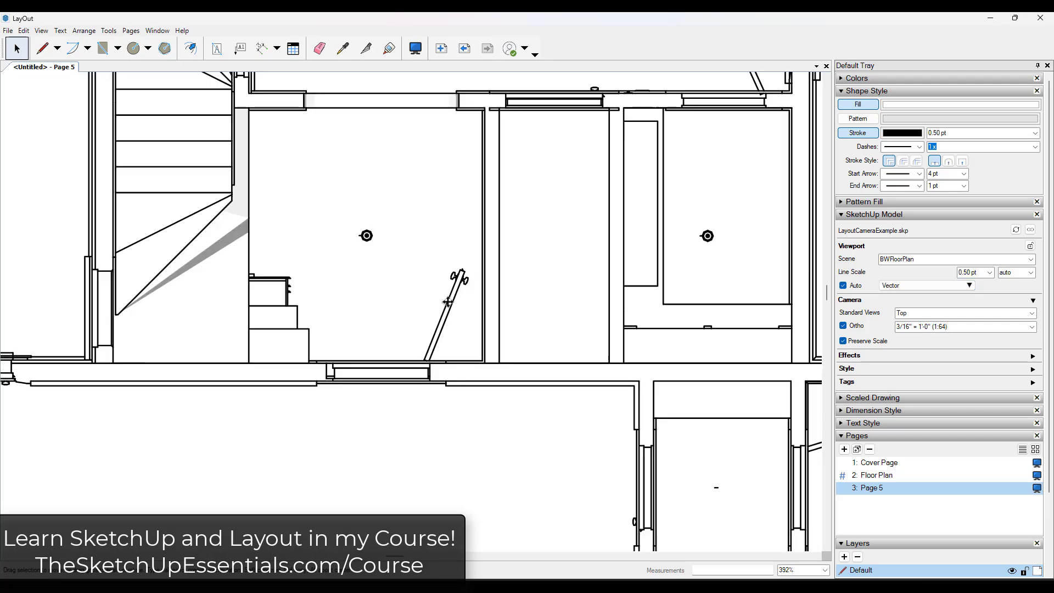
Move the floor plan viewport slightly down the page and check its linework up close
scroll(438, 303, "down", 10)
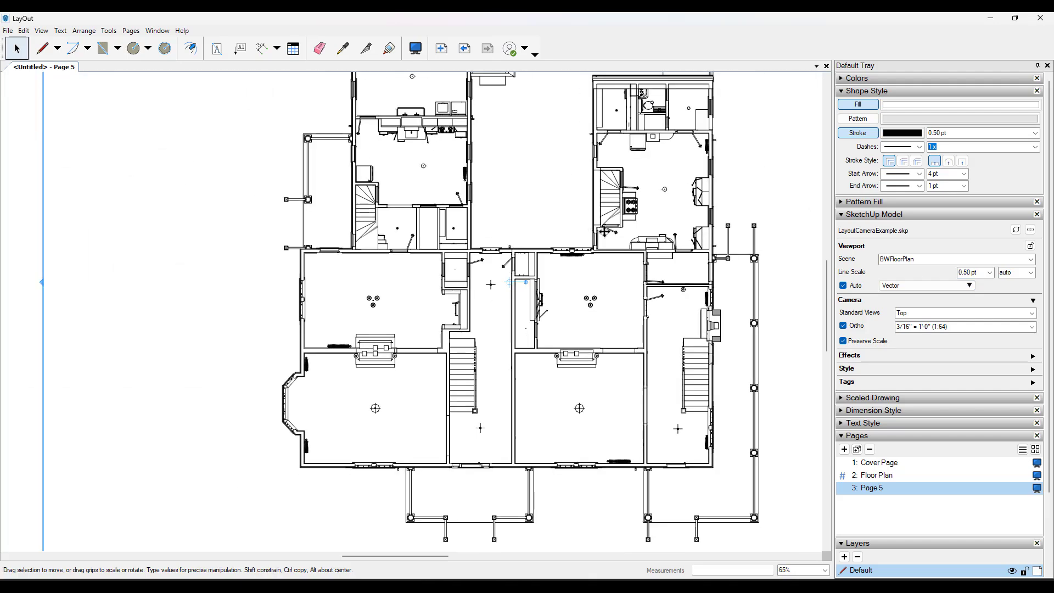
scroll(449, 336, "down", 2)
left_click_drag(508, 222, 508, 238)
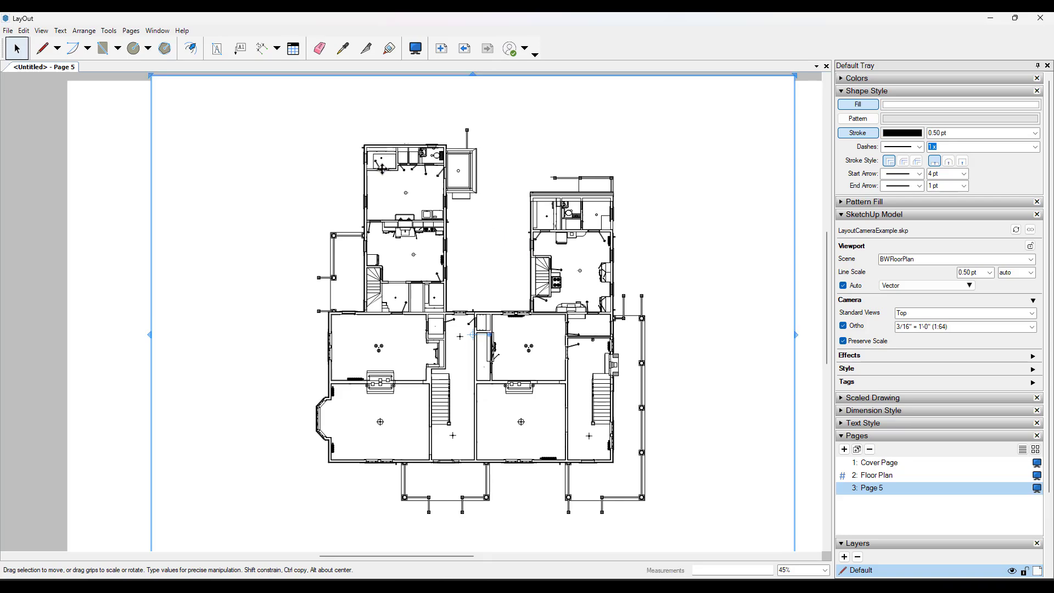
scroll(431, 422, "up", 4)
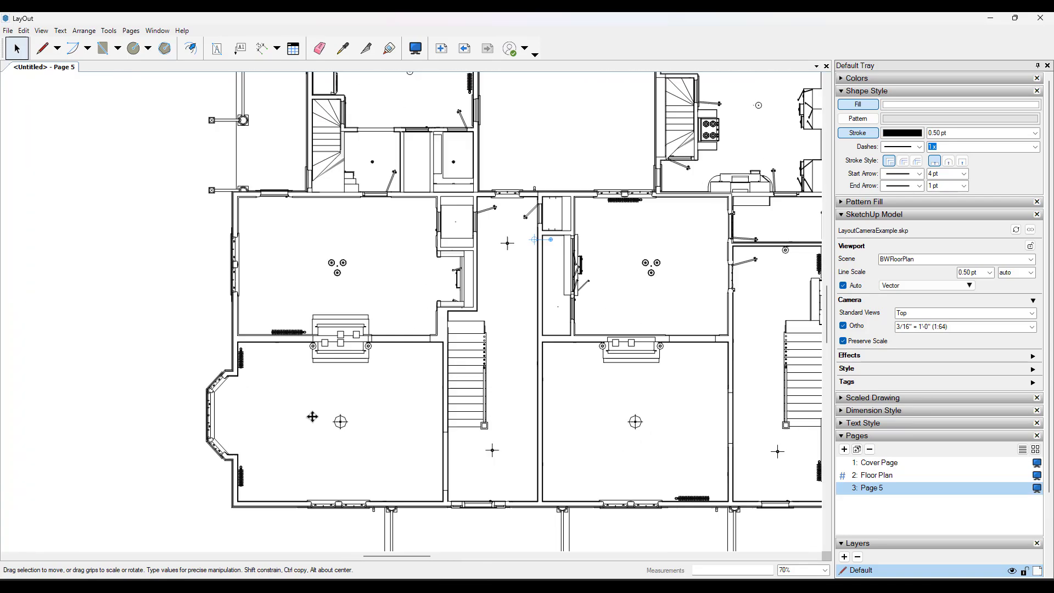
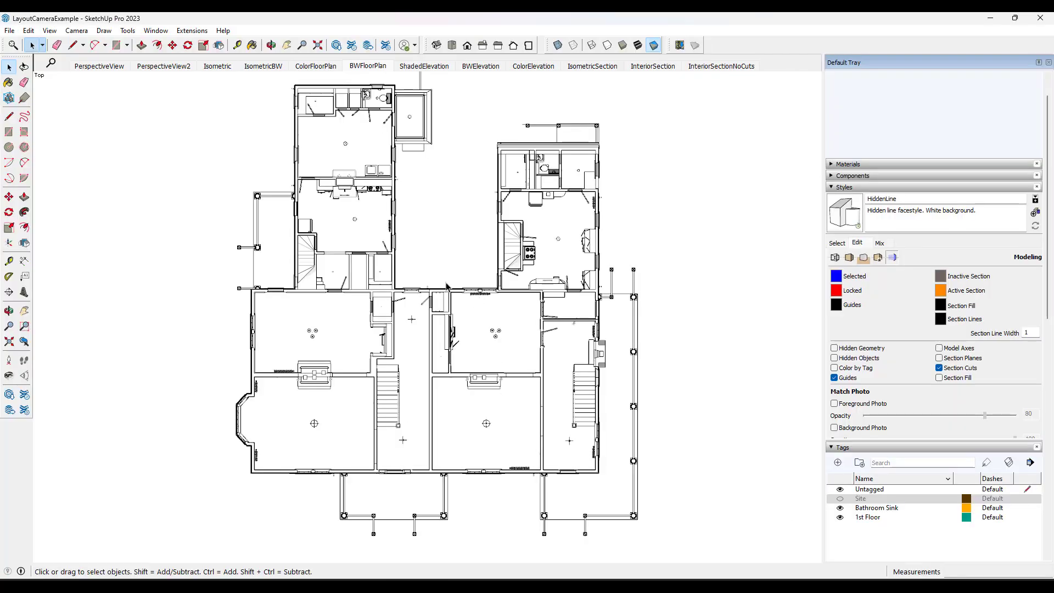
Switch to SketchUp, activate the PerspectiveView scene and show the house from the front in parallel projection
left_click(106, 67)
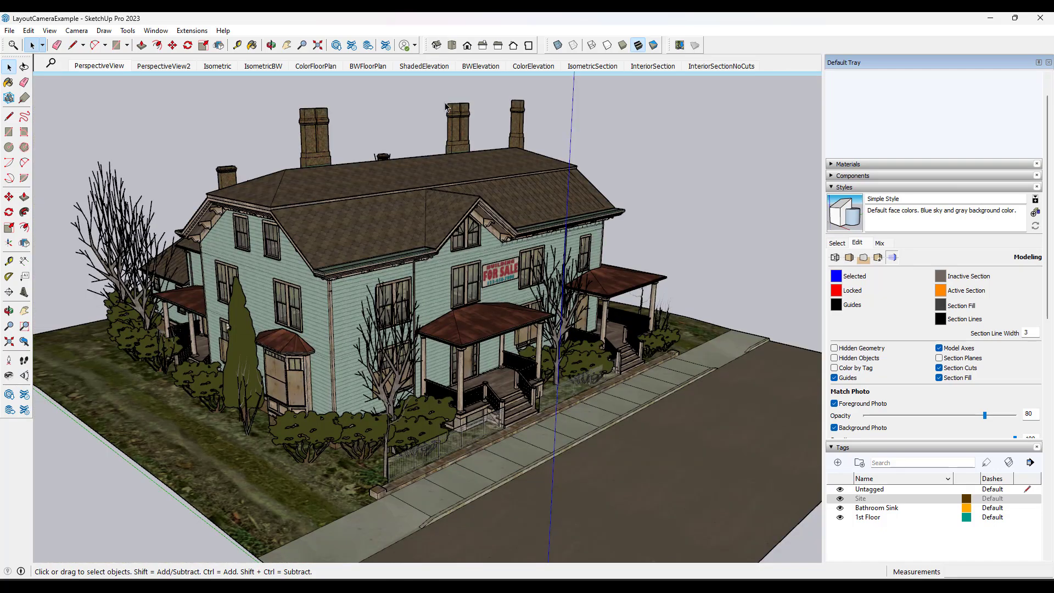
left_click(467, 48)
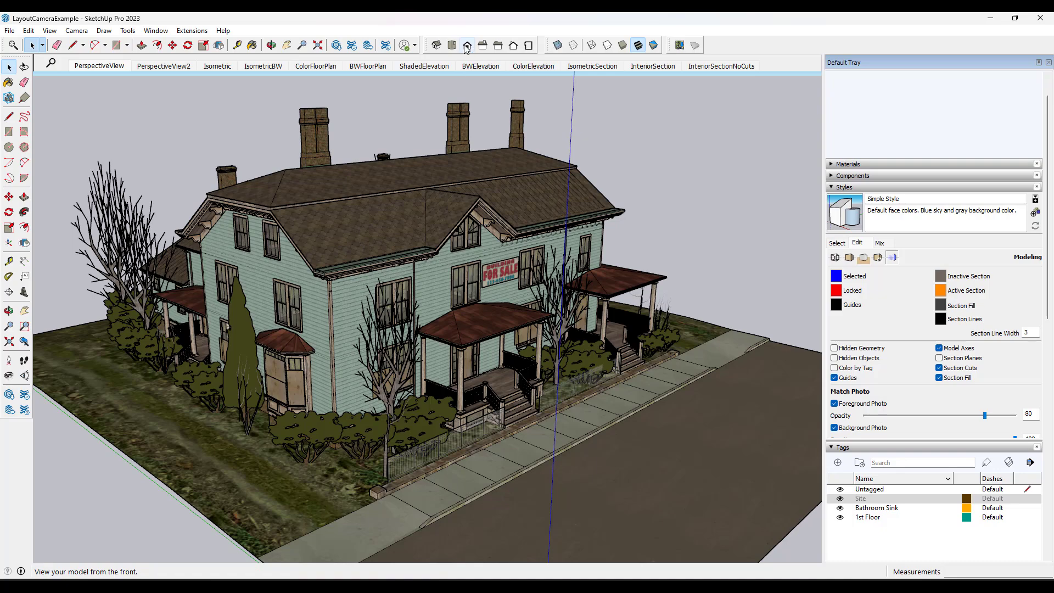
key("shift+z")
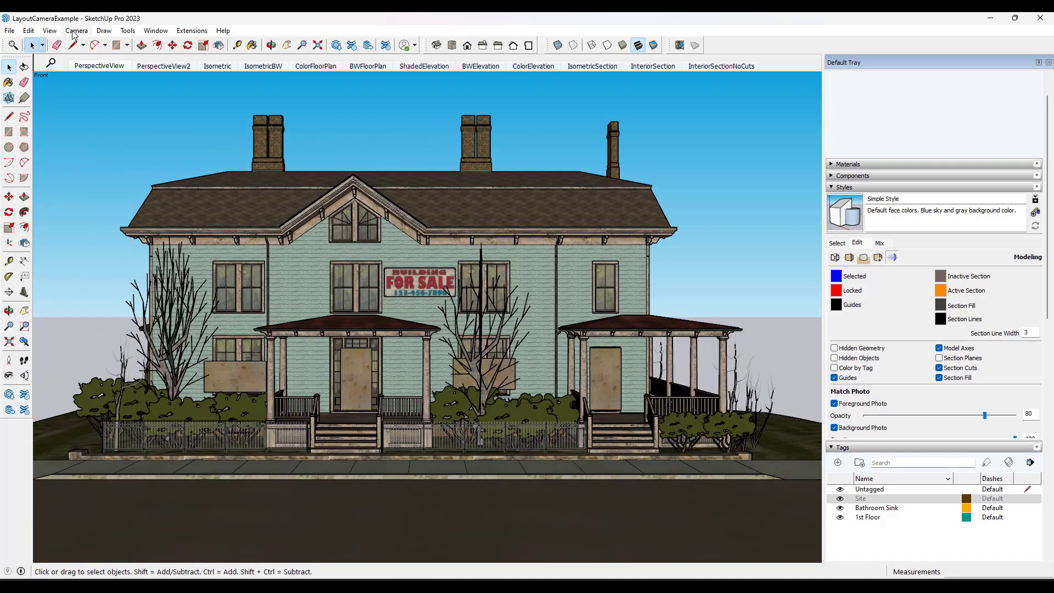
left_click(75, 30)
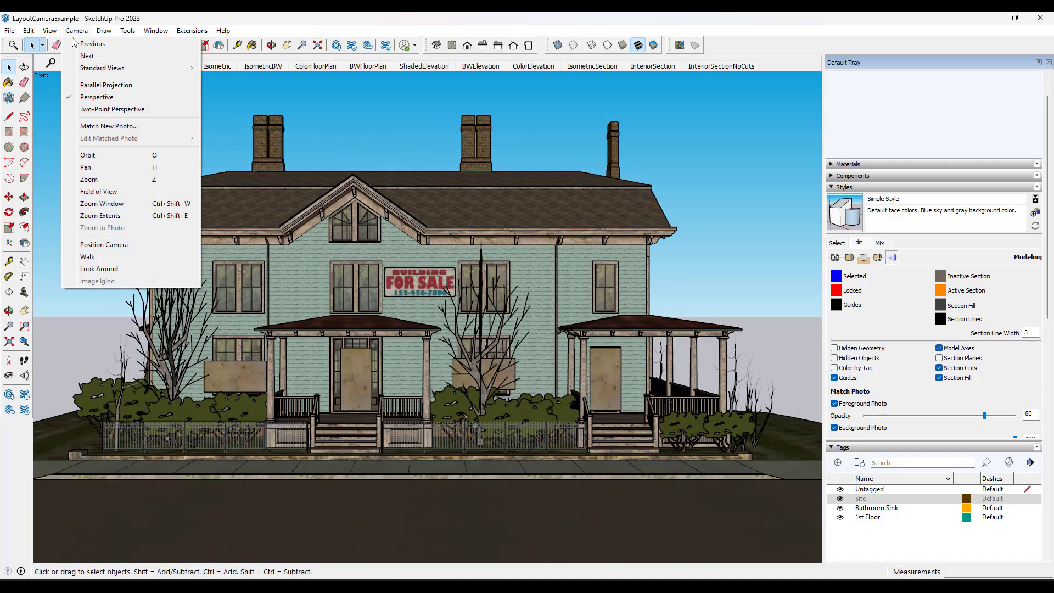
left_click(93, 86)
scroll(357, 321, "up", 4)
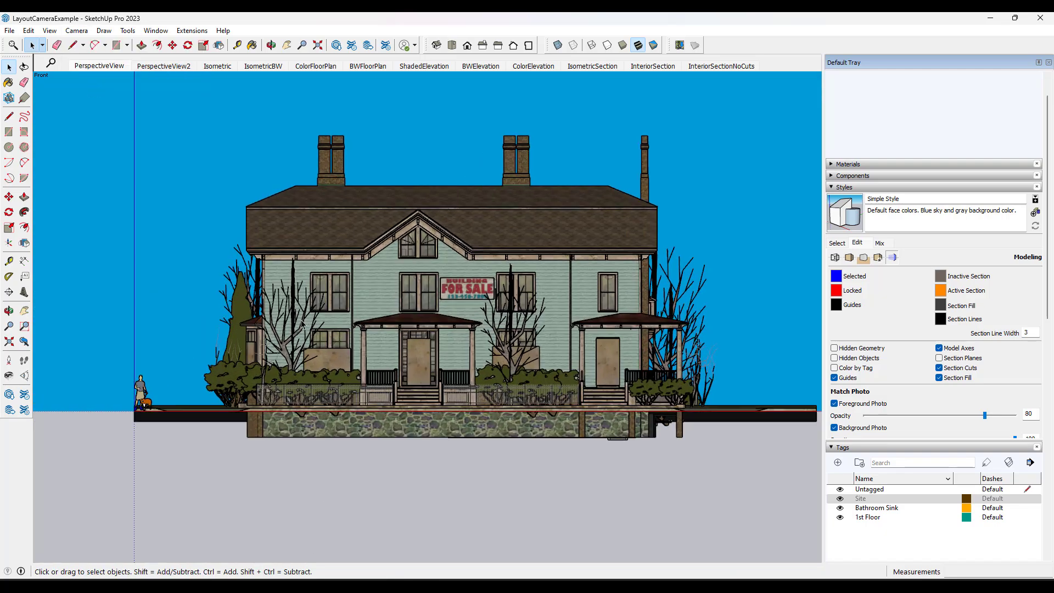
scroll(609, 219, "up", 1)
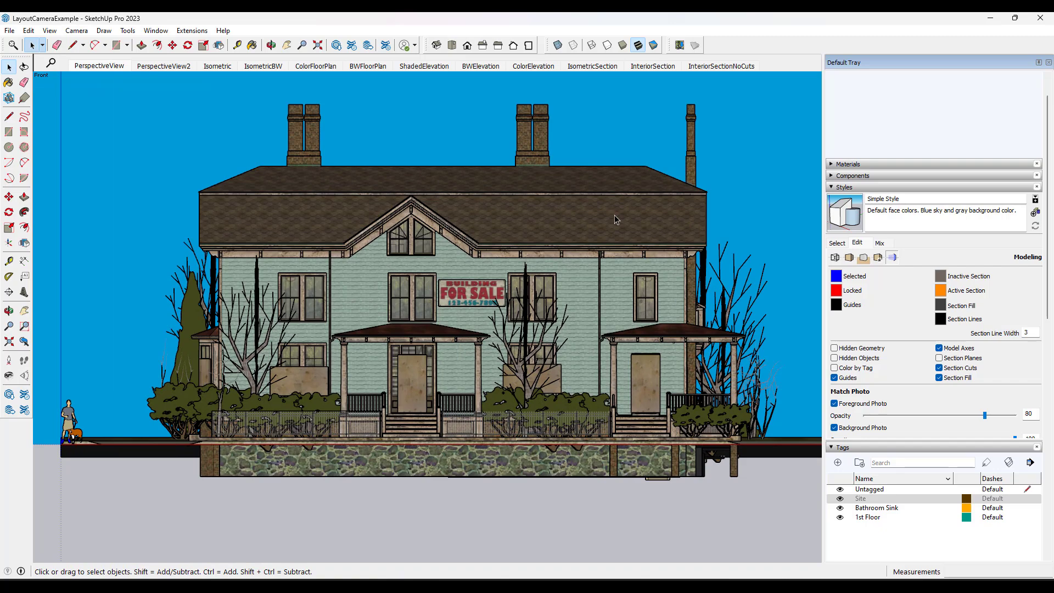
scroll(645, 363, "up", 1)
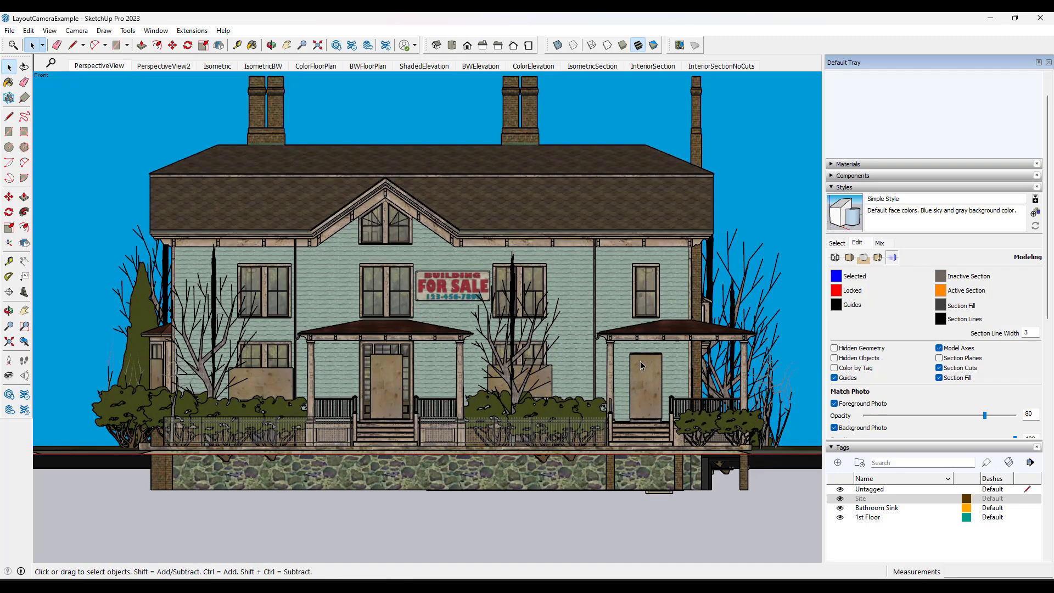
scroll(636, 368, "down", 1)
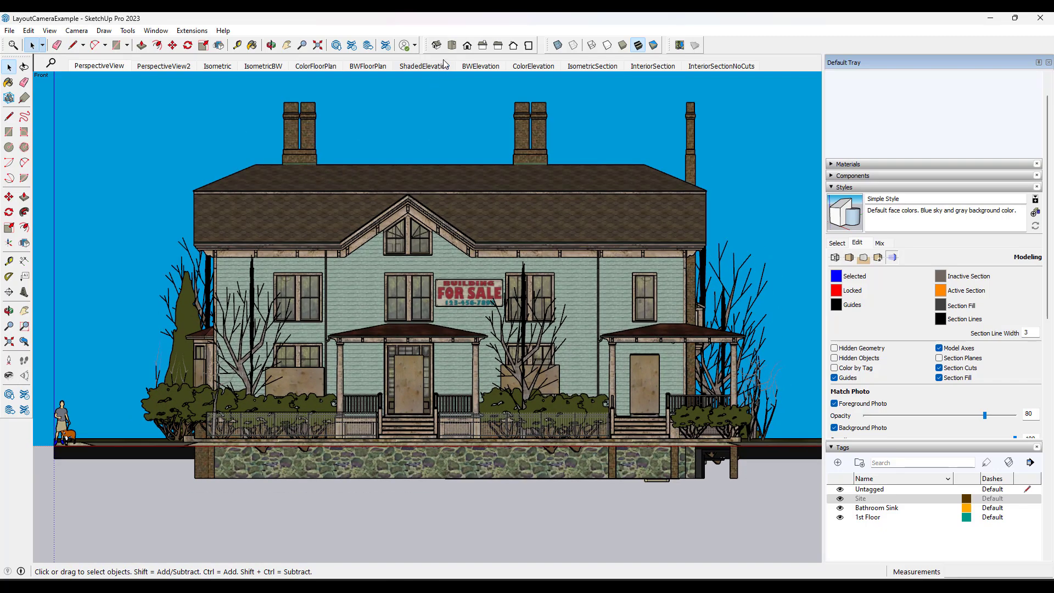
Look at the house's right elevation, and return to the front view centred on the facade
left_click(483, 45)
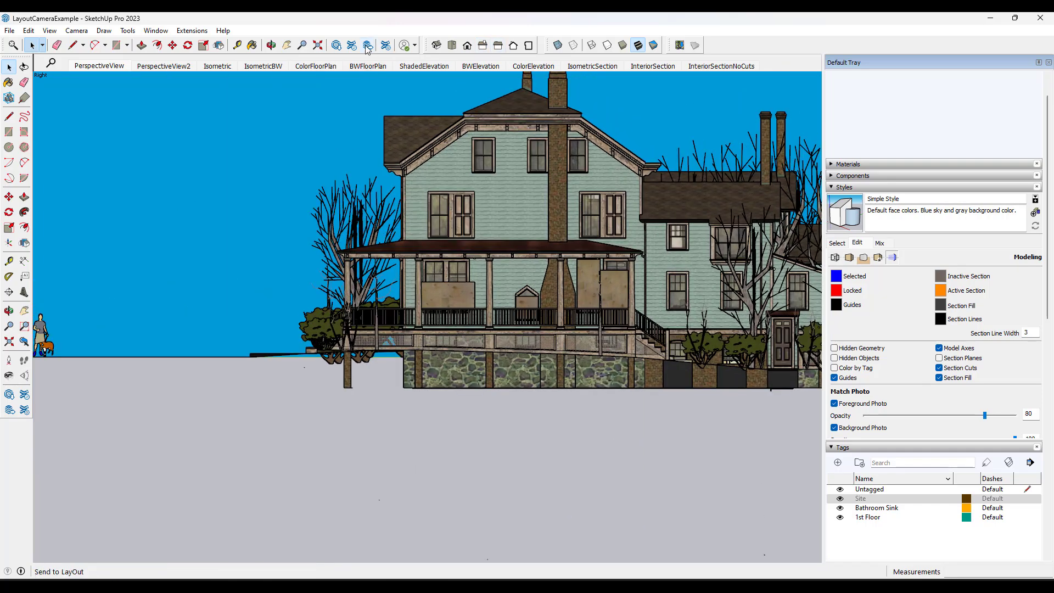
left_click(467, 46)
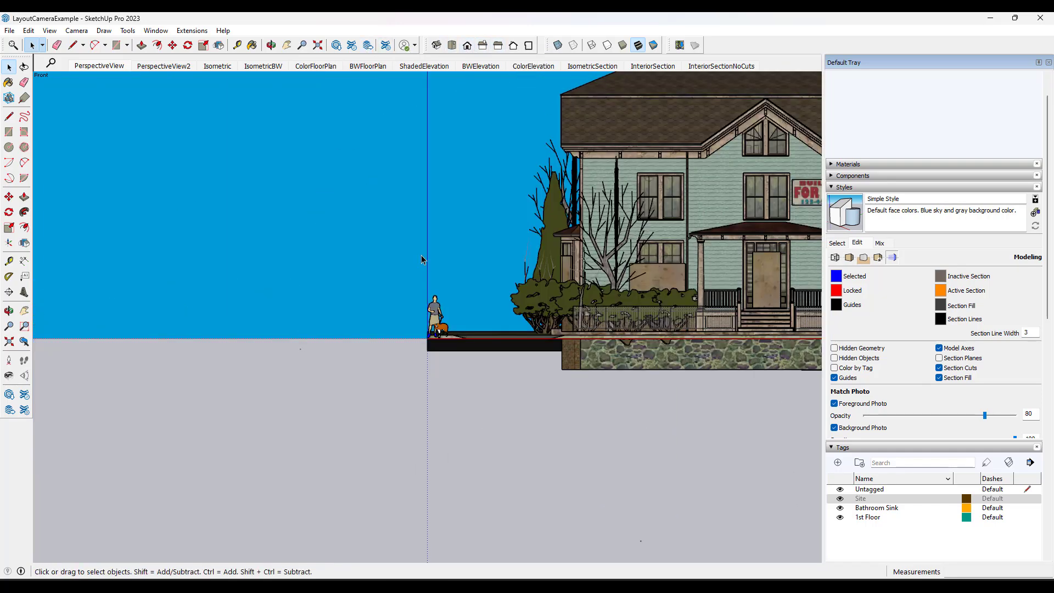
scroll(668, 143, "up", 1)
middle_click_drag(528, 191, 544, 207, "shift")
scroll(544, 207, "up", 1)
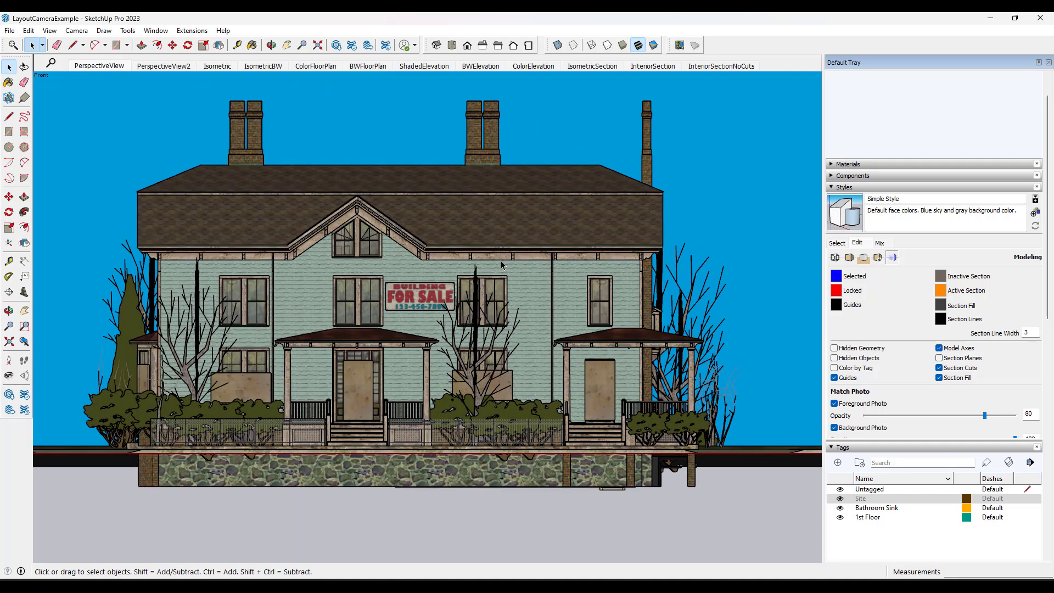
Apply the Construction Documentation Style, turn on shadows and set the shadow time to about 09:42 am
left_click(838, 242)
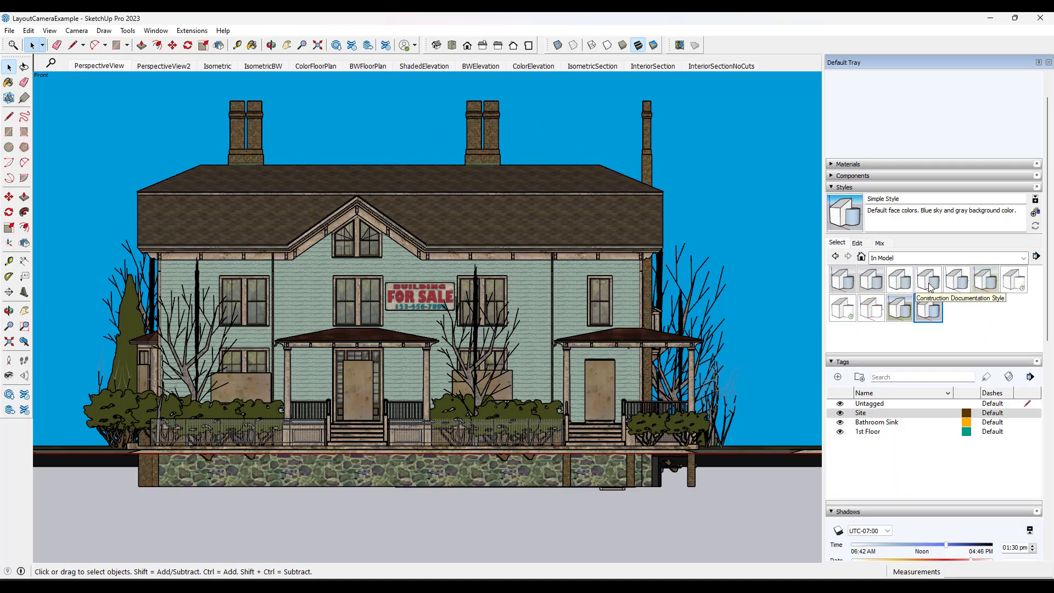
left_click(929, 288)
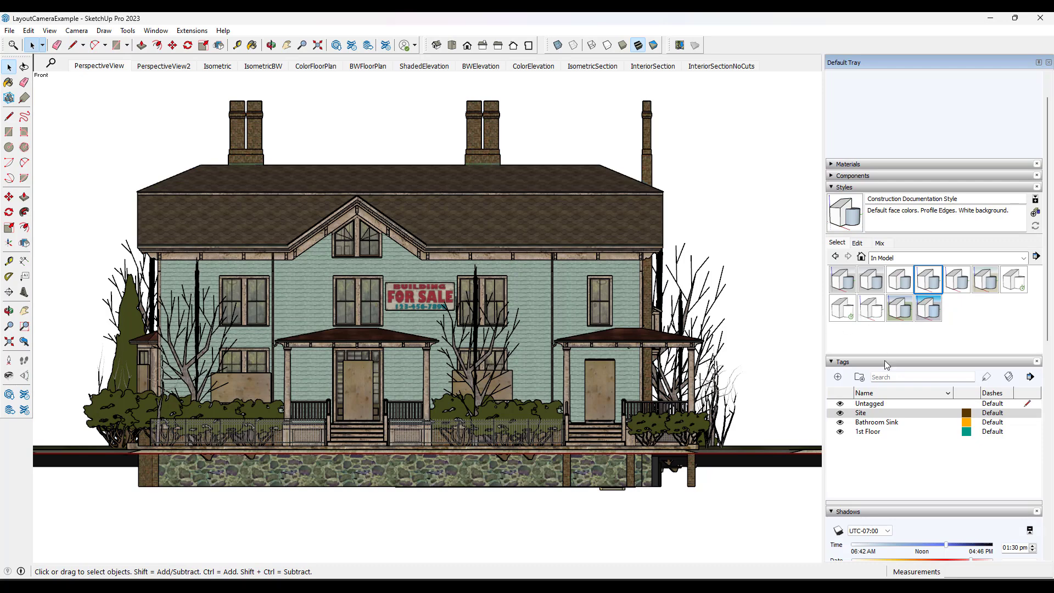
scroll(879, 419, "down", 3)
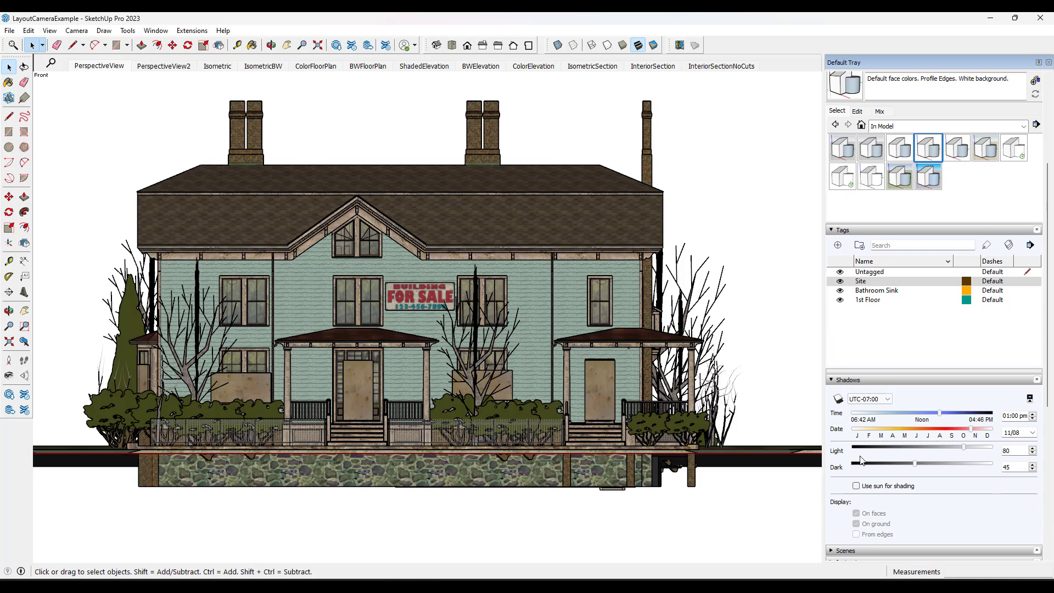
left_click(838, 399)
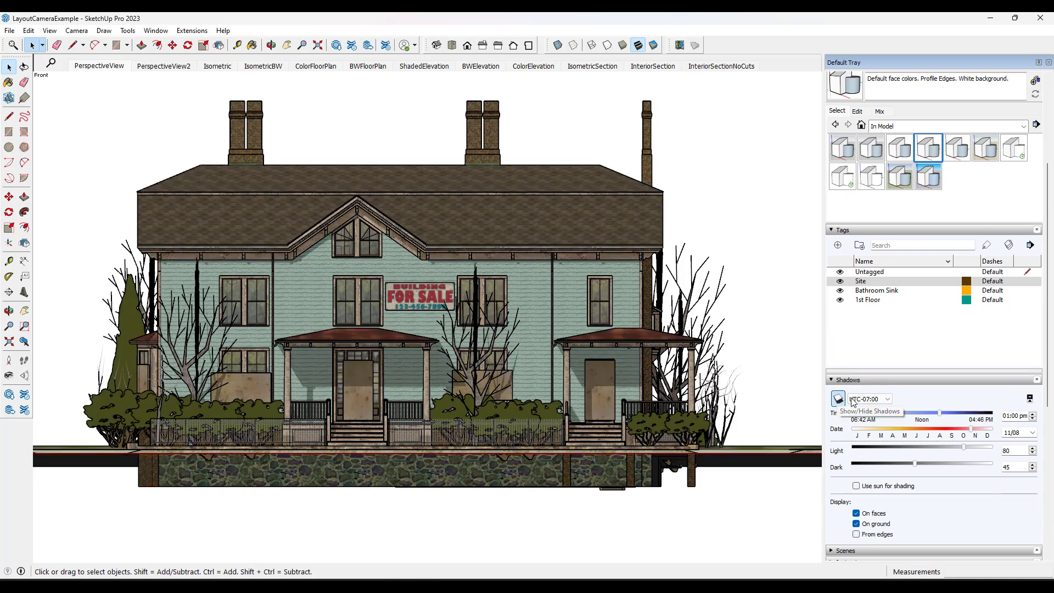
left_click_drag(940, 415, 894, 429)
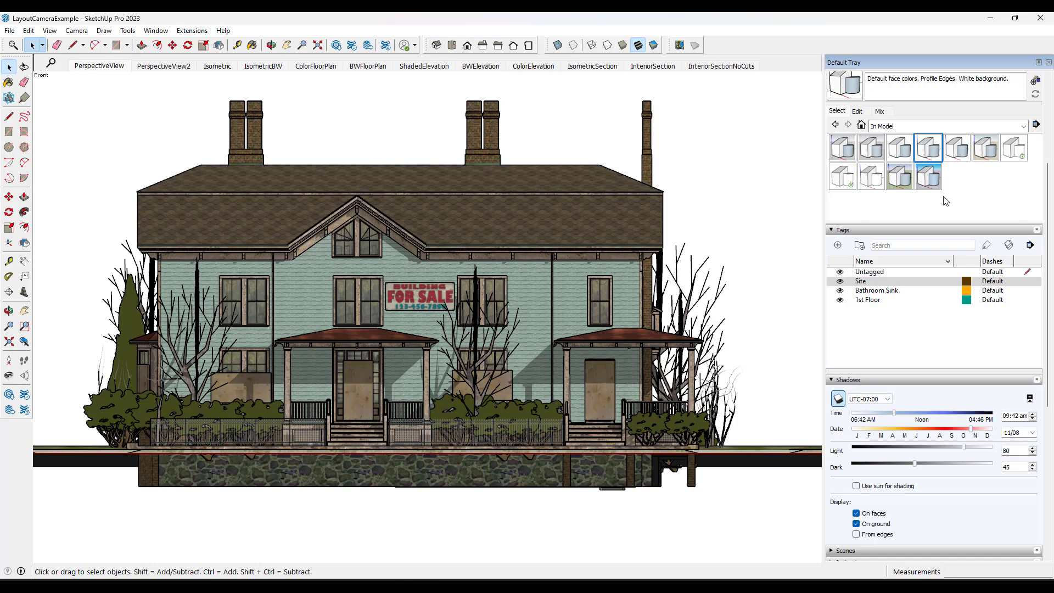
Compare the shaded and textured face displays in the current style, and leave the faces shaded without textures
scroll(945, 232, "up", 3)
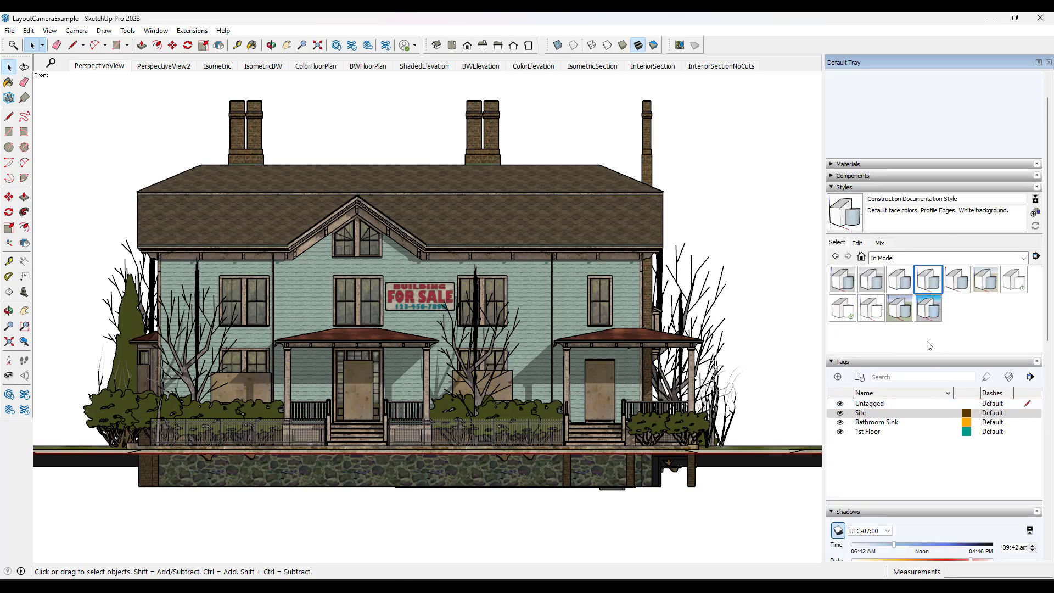
left_click(858, 244)
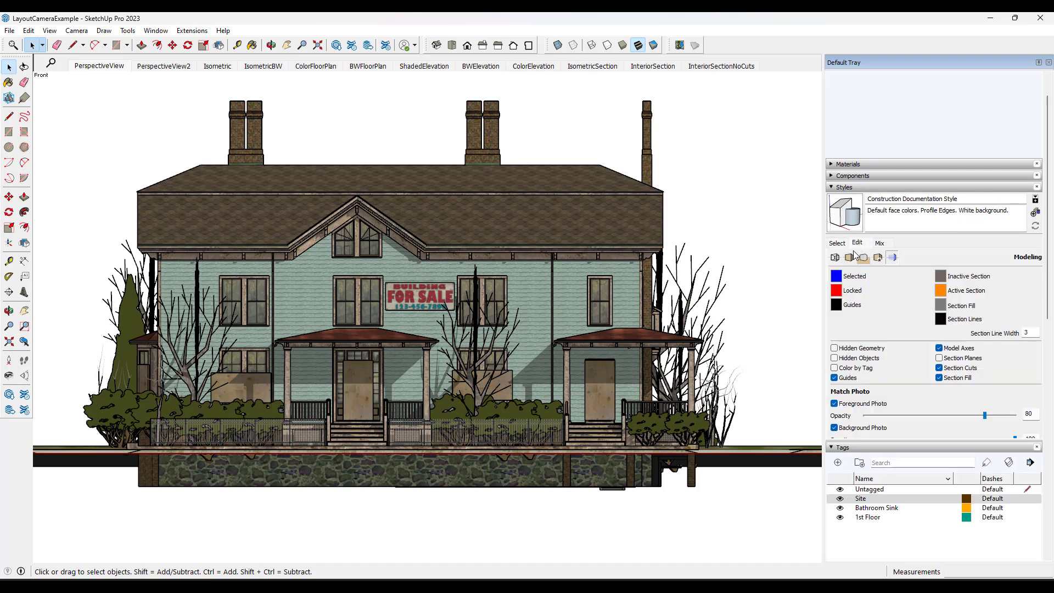
left_click(851, 258)
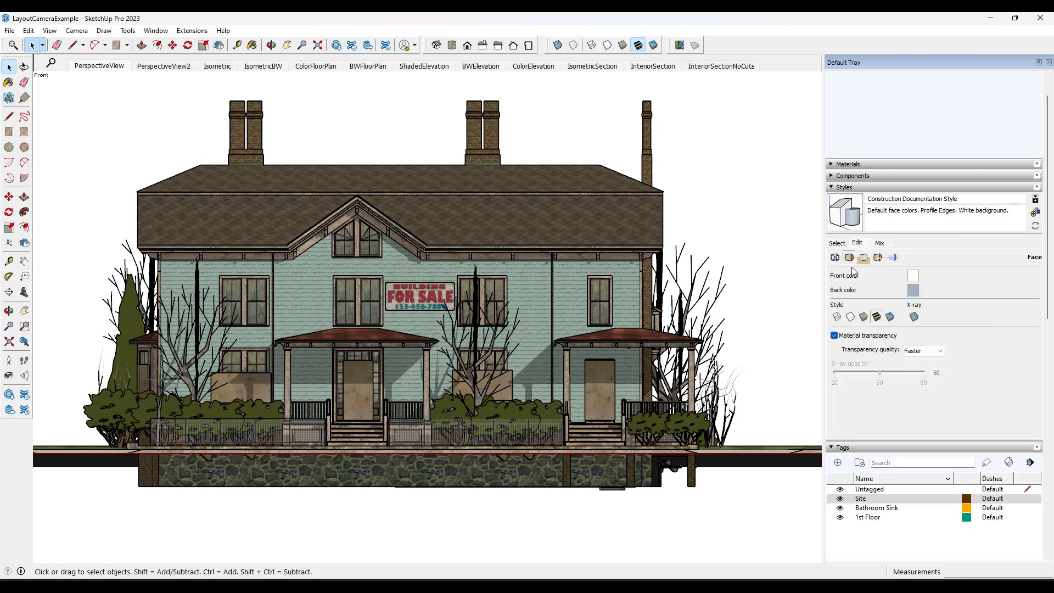
left_click(864, 319)
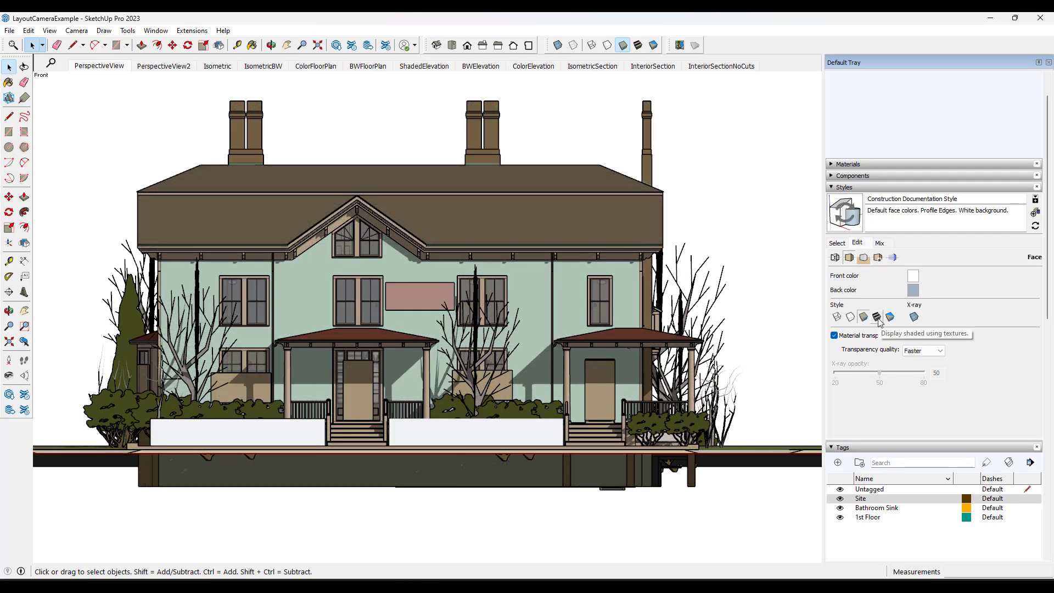
left_click(878, 318)
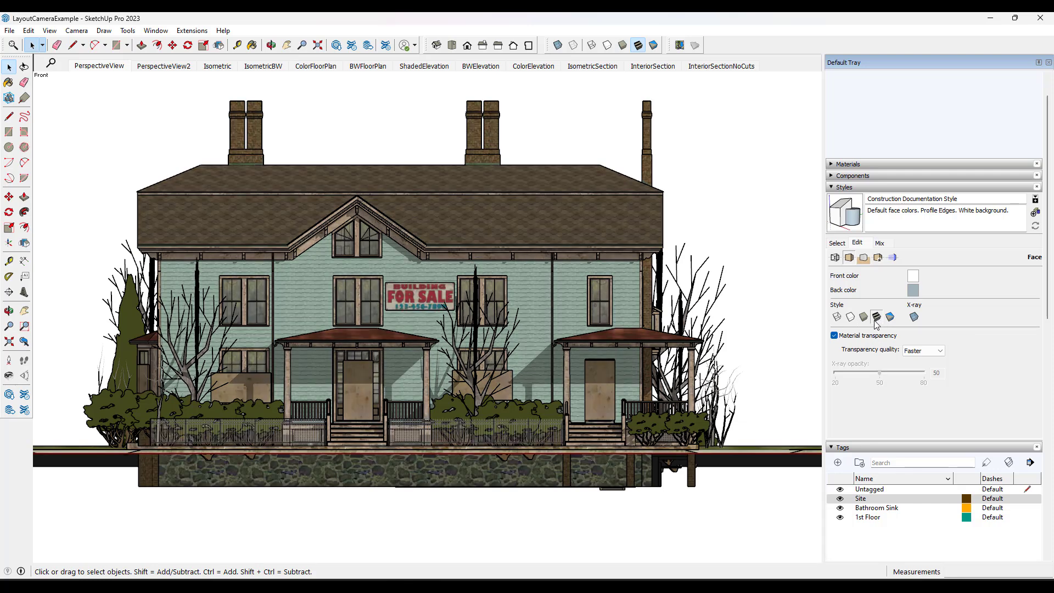
left_click(864, 317)
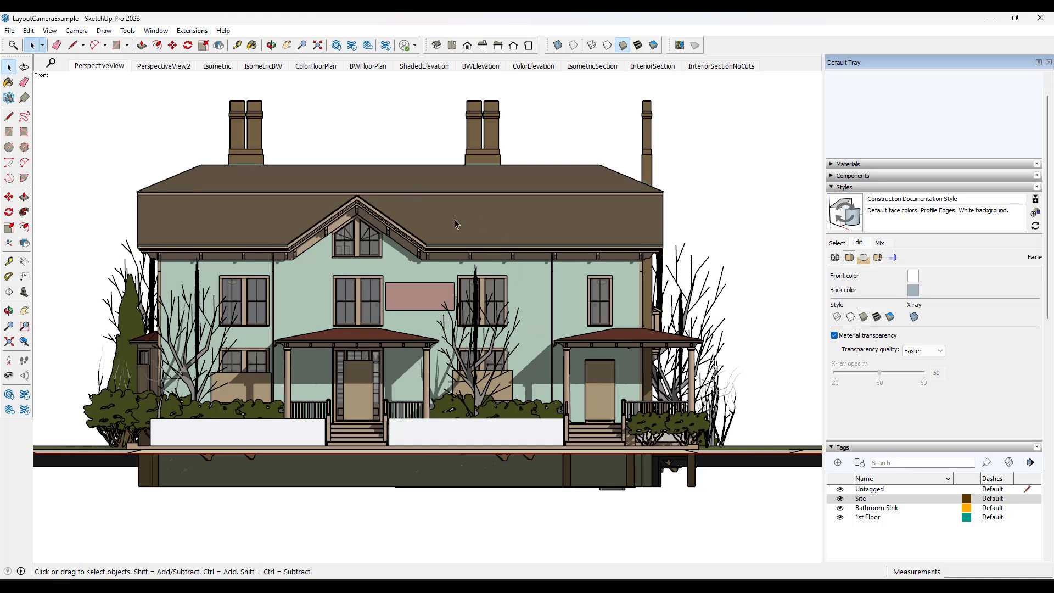
Look at the house's right elevation and compare it with textured and plain shaded faces
left_click(482, 48)
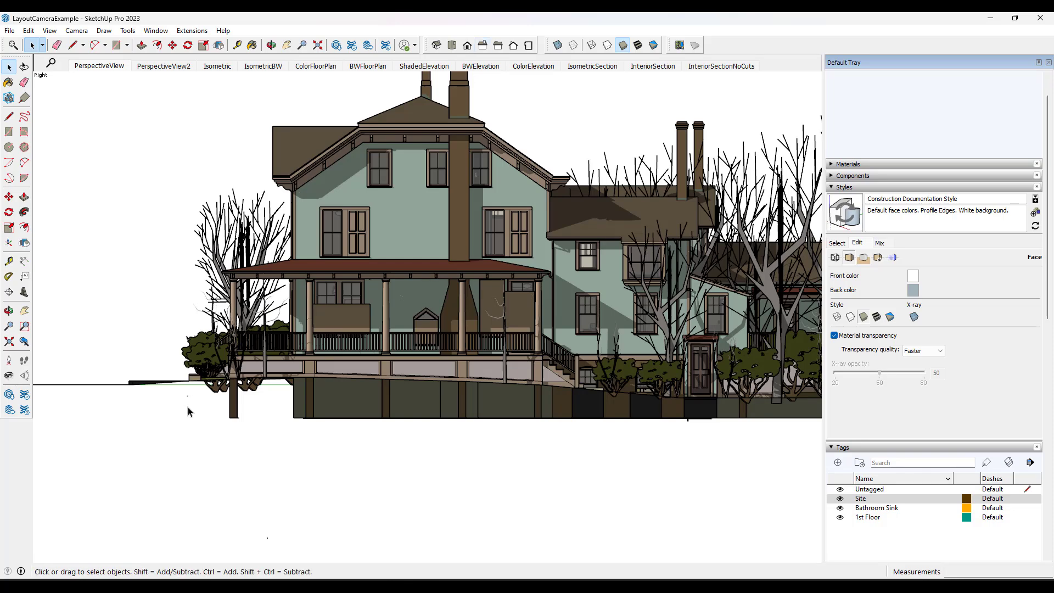
scroll(187, 412, "down", 3)
scroll(390, 383, "up", 2)
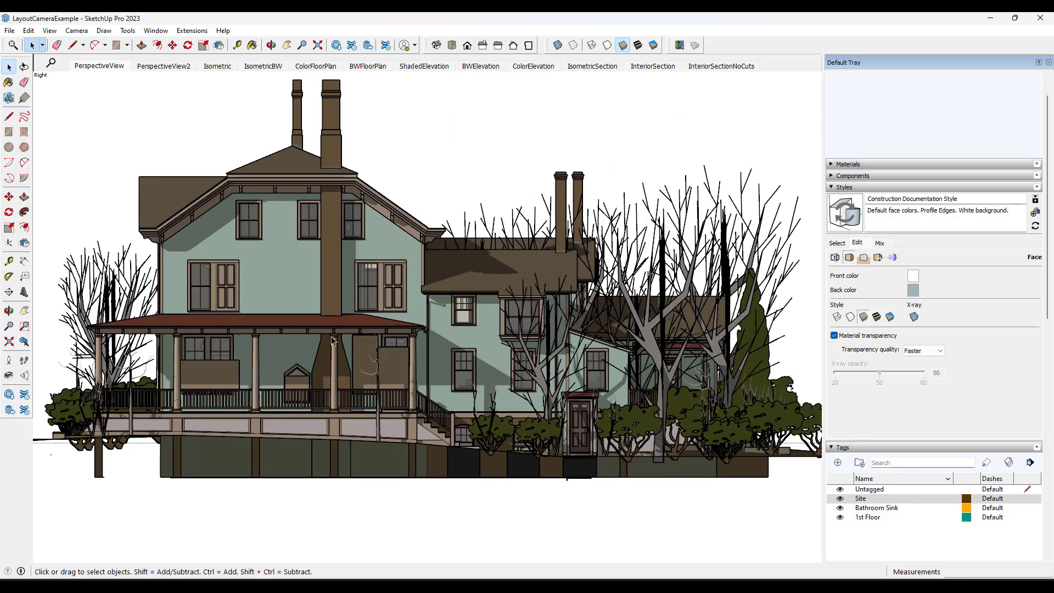
key("o")
scroll(387, 320, "up", 2)
scroll(391, 318, "up", 1)
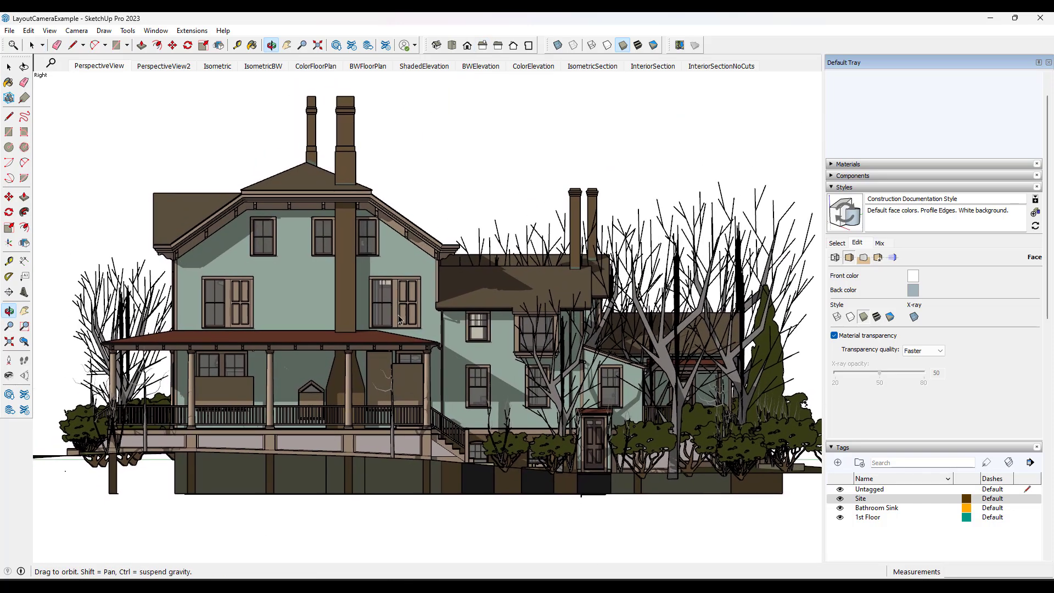
key("space")
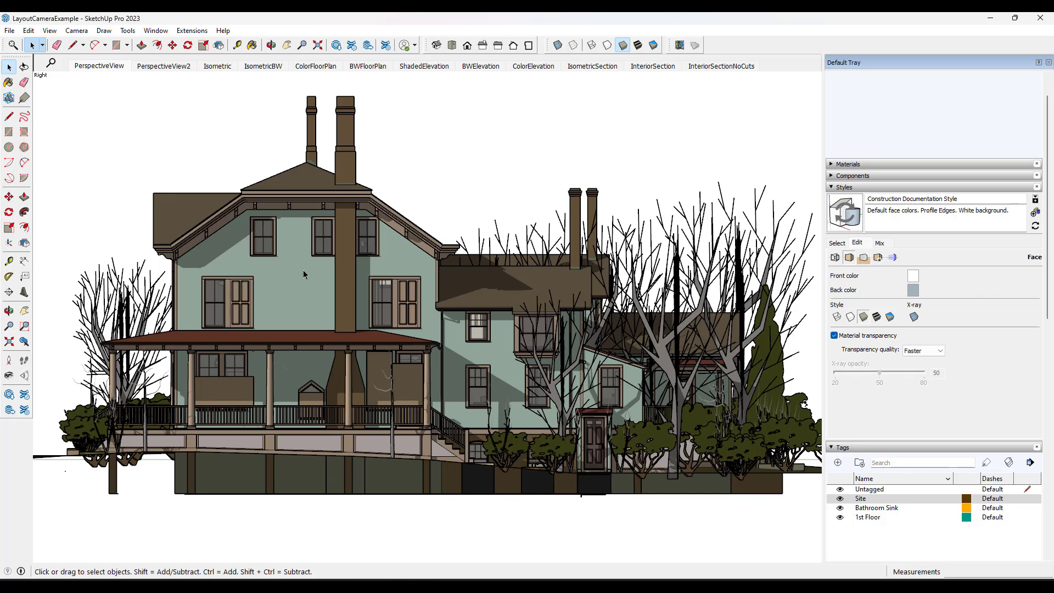
left_click(877, 317)
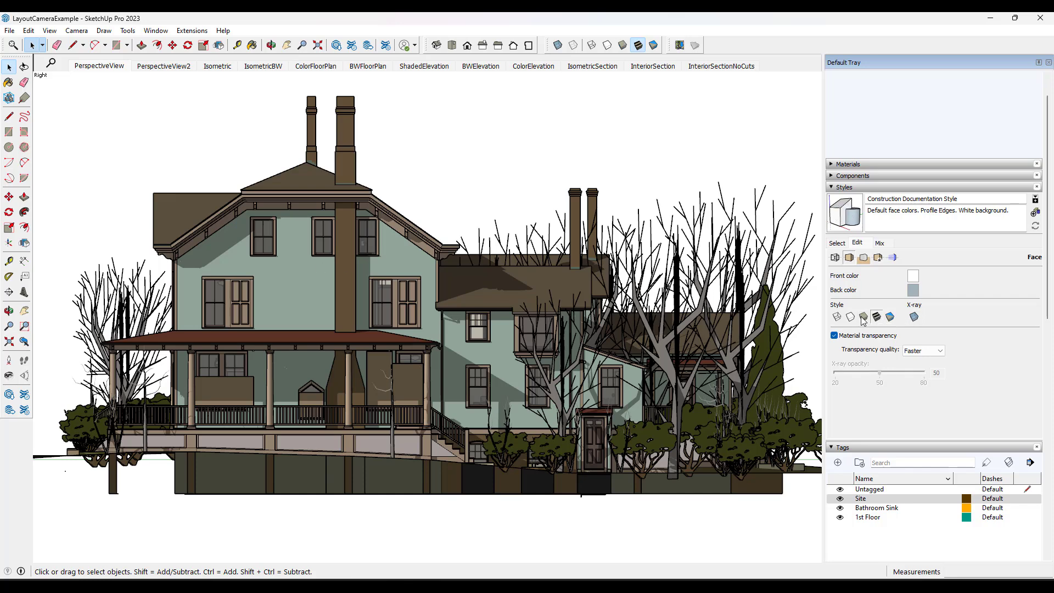
left_click(877, 318)
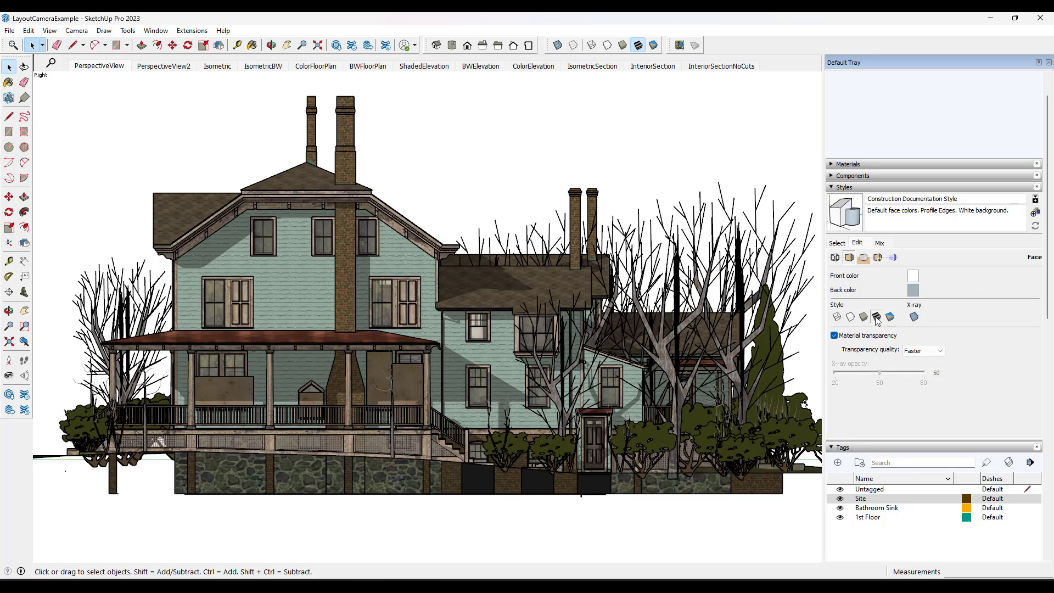
left_click(864, 317)
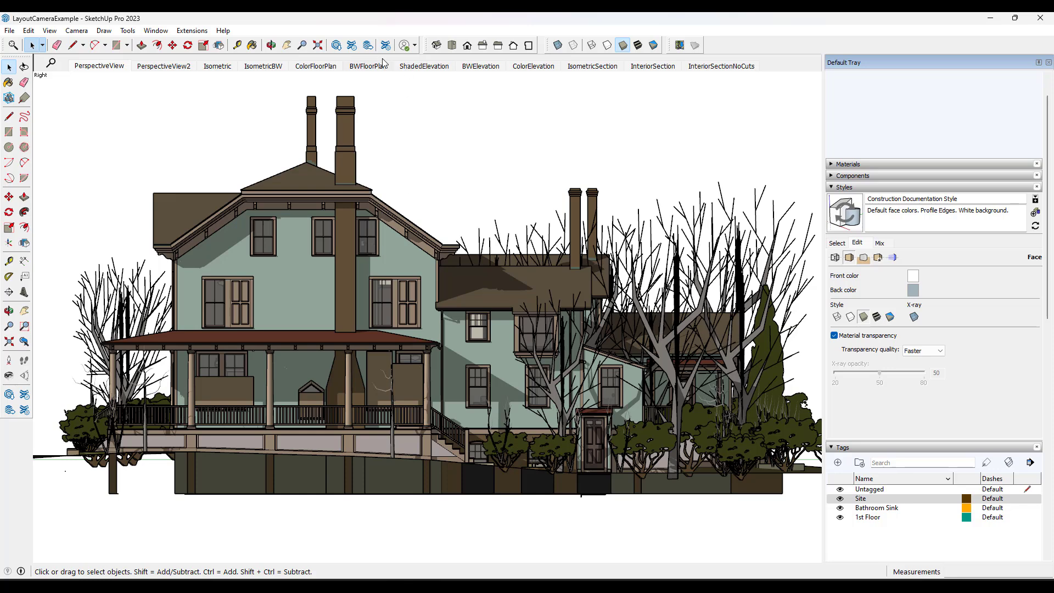
Return to the centred front elevation and apply the HiddenLine1 style
left_click(468, 45)
scroll(217, 447, "down", 3)
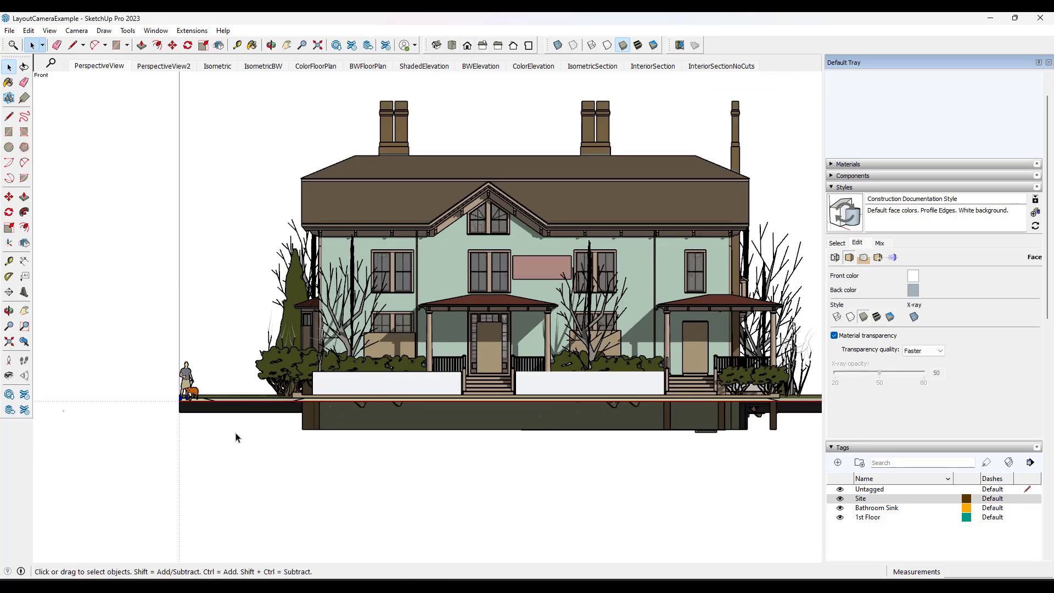
scroll(395, 427, "up", 3)
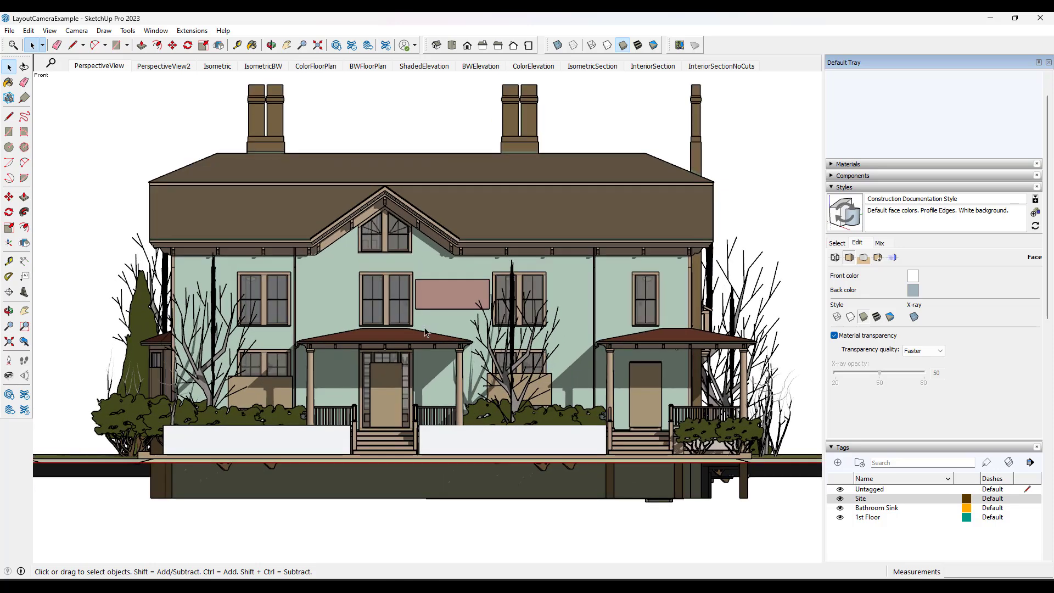
scroll(425, 333, "down", 1)
left_click(839, 244)
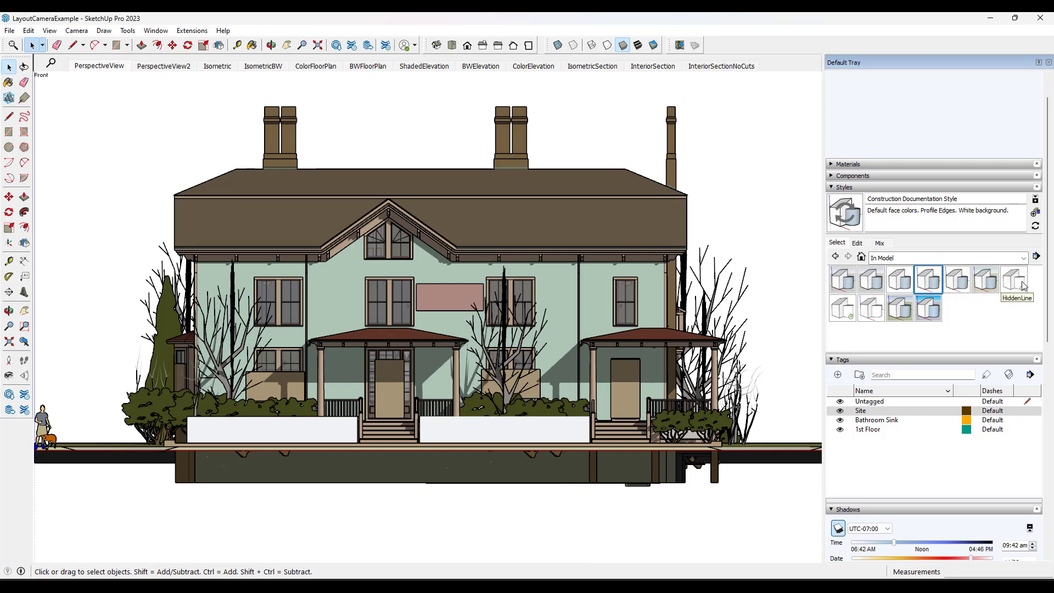
left_click(840, 311)
scroll(268, 388, "up", 1)
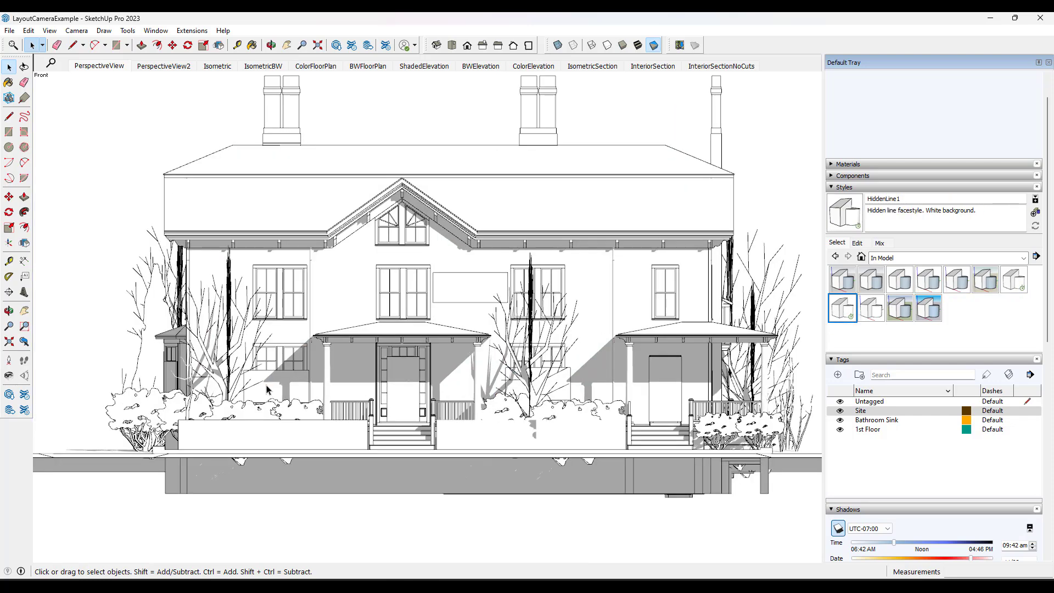
Hide the Site tag so that only the house shows in the front elevation
scroll(463, 130, "down", 1)
left_click(844, 412)
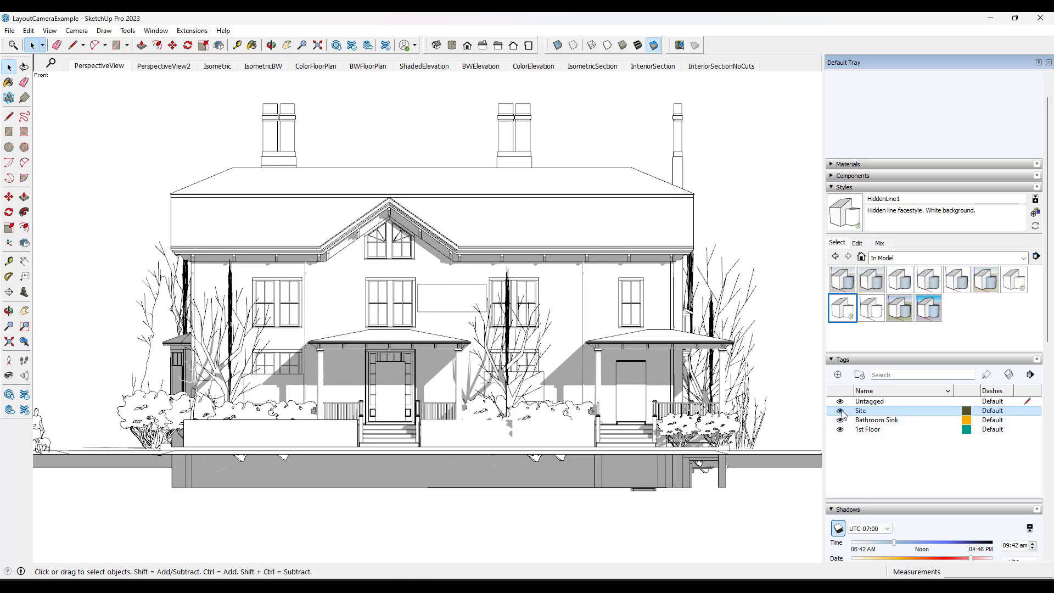
left_click(842, 412)
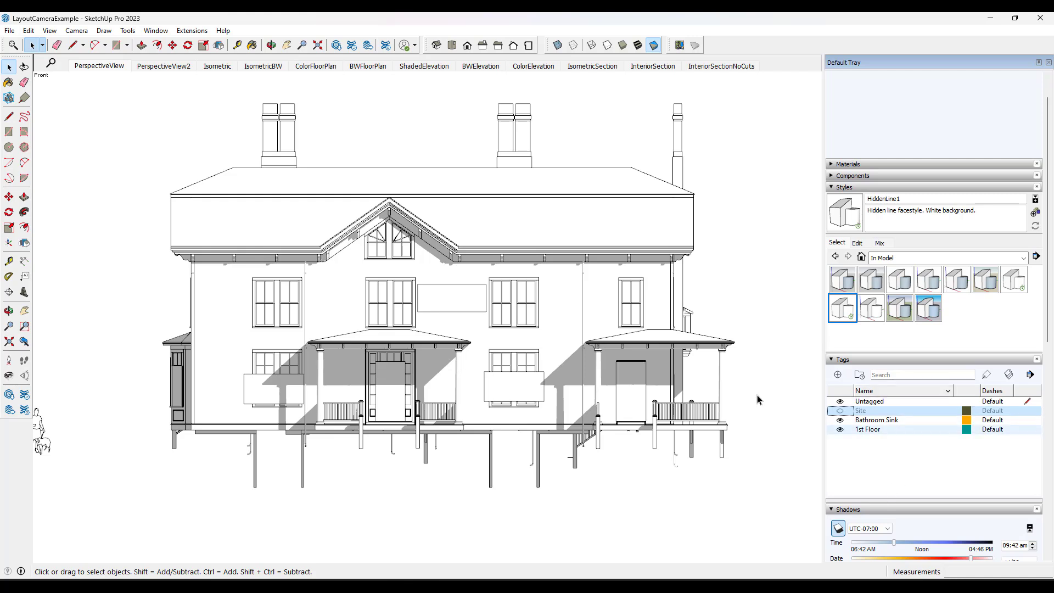
scroll(365, 148, "up", 1)
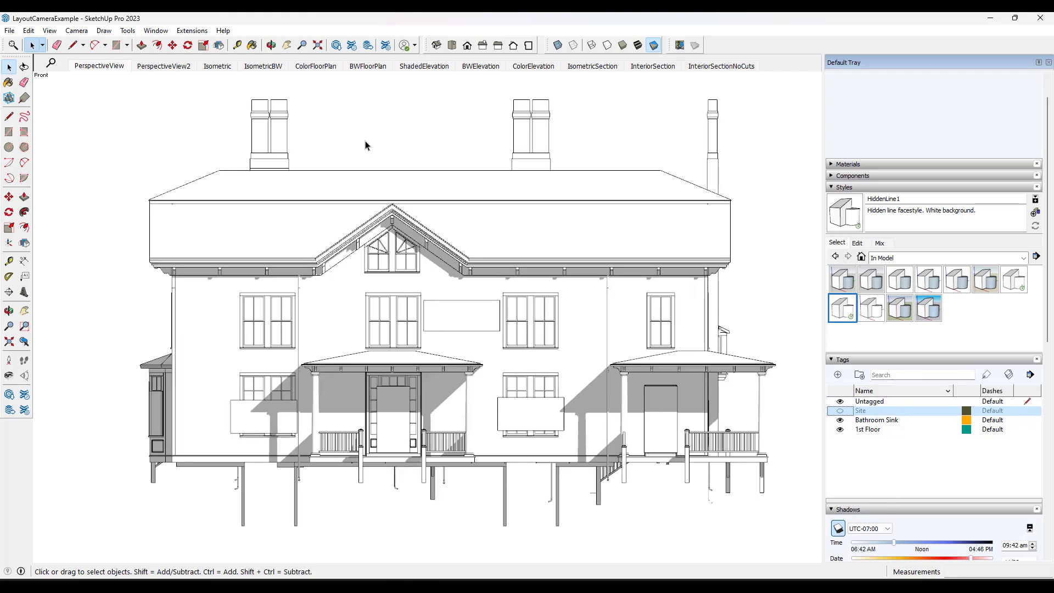
Turn on profiles in the HiddenLine1 style, trying a thickness of 3 and settling on 2
left_click(857, 243)
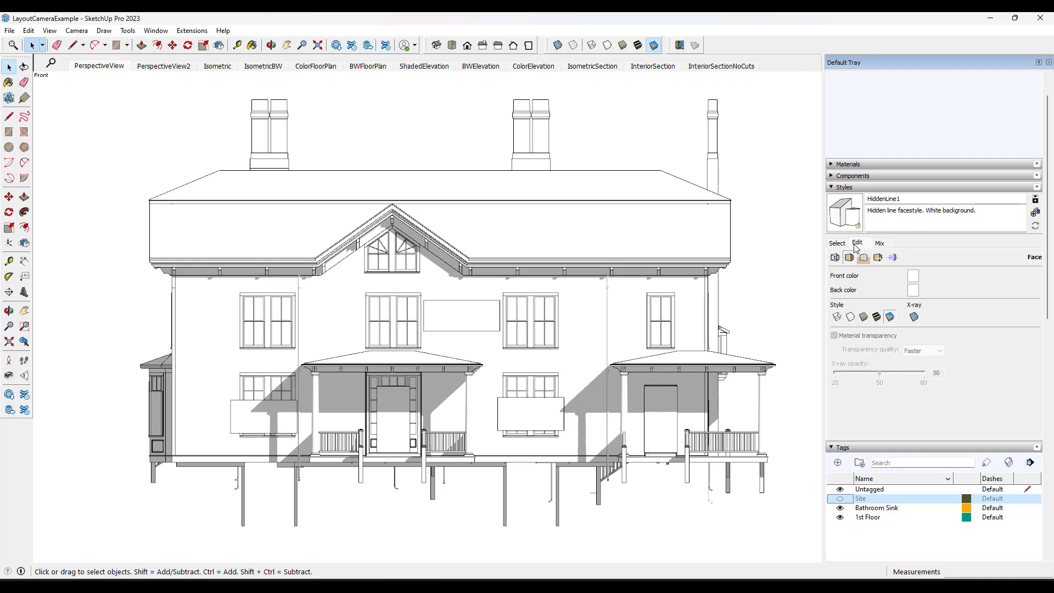
left_click(836, 257)
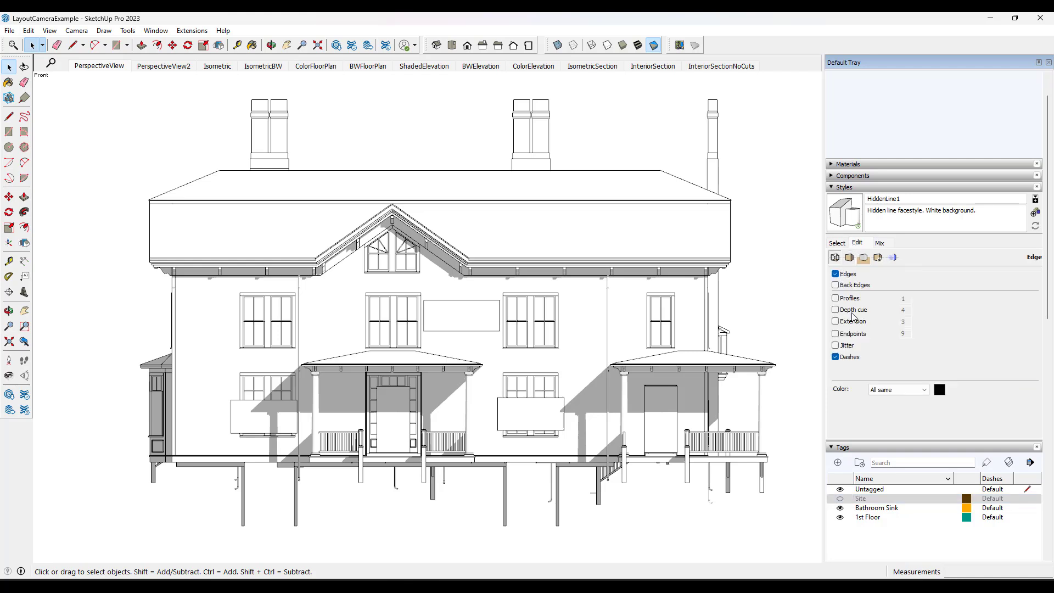
left_click(835, 298)
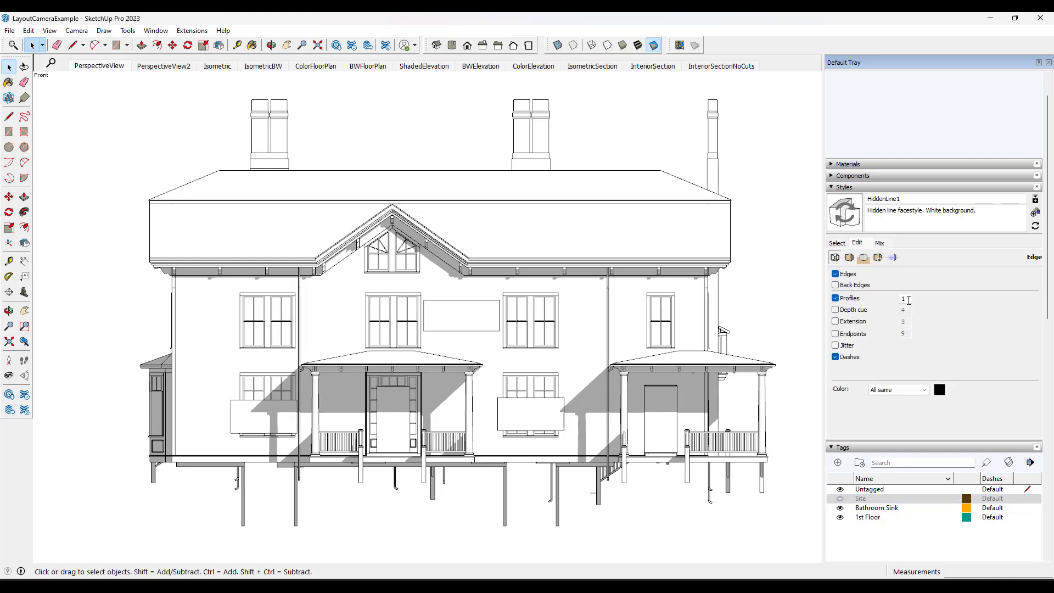
type("3")
key("Return")
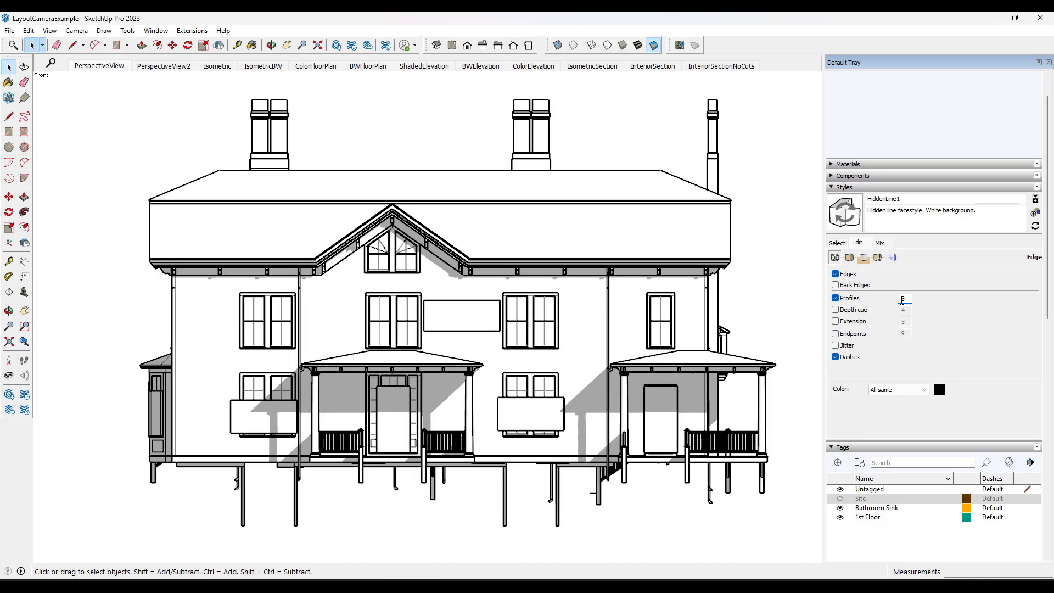
type("2")
key("Return")
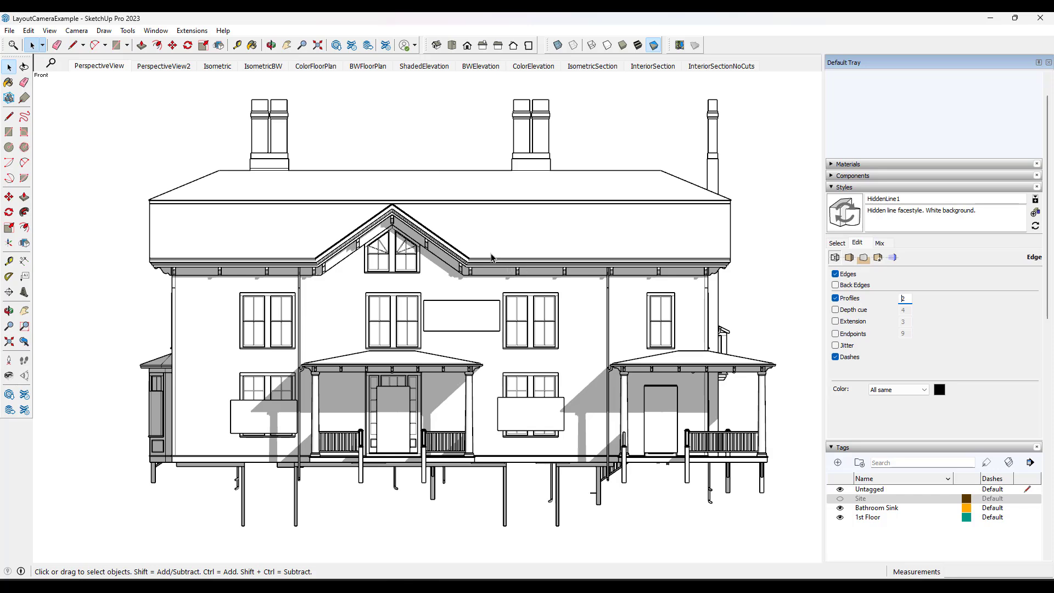
Return to the PerspectiveView scene and place a section plane parallel to the house's front facade, keeping the default name and symbol
left_click(105, 70)
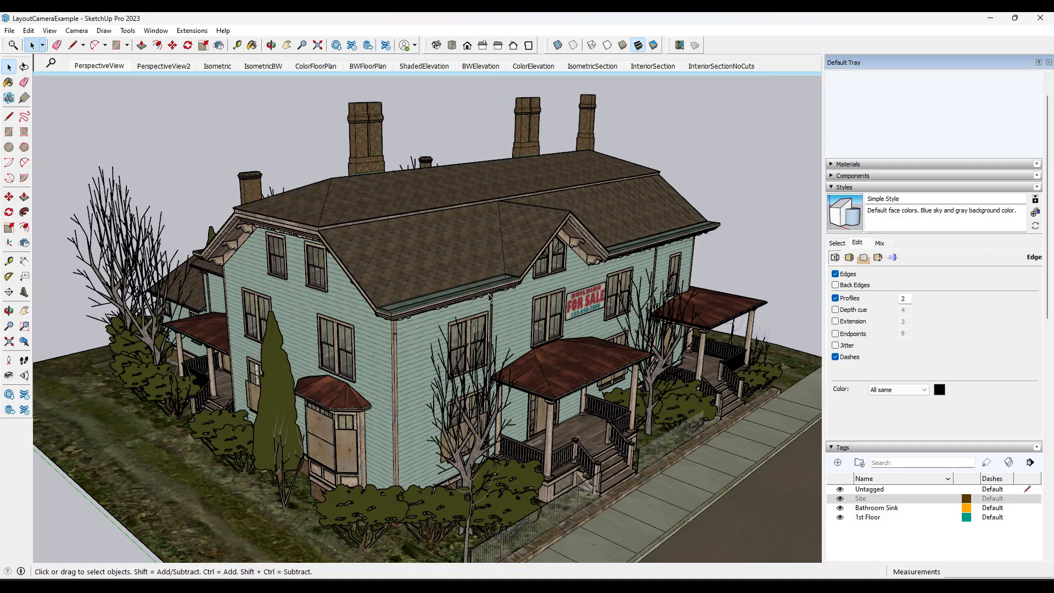
middle_click_drag(313, 334, 254, 394)
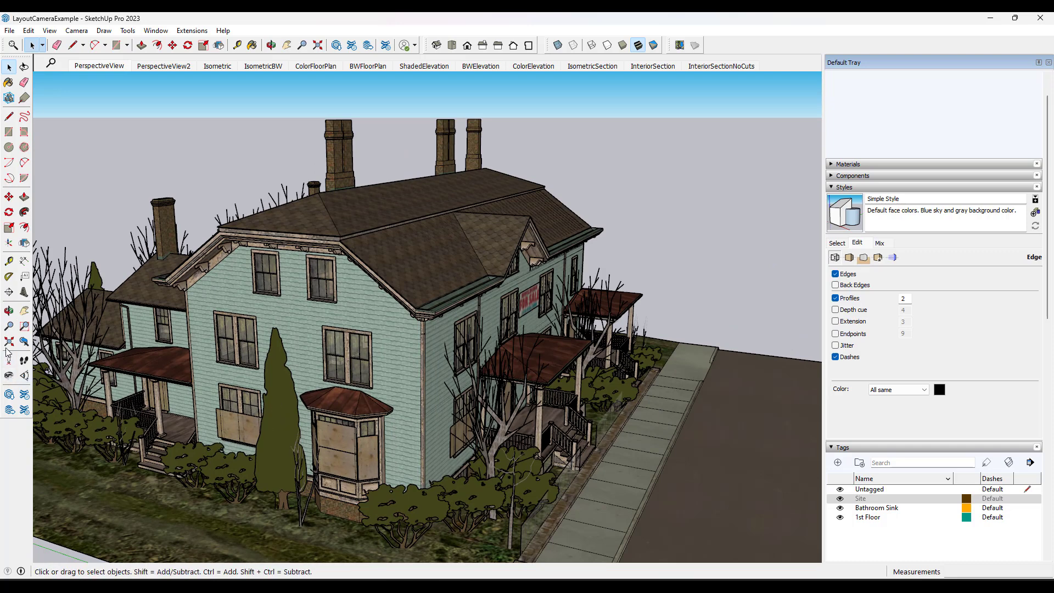
left_click(10, 294)
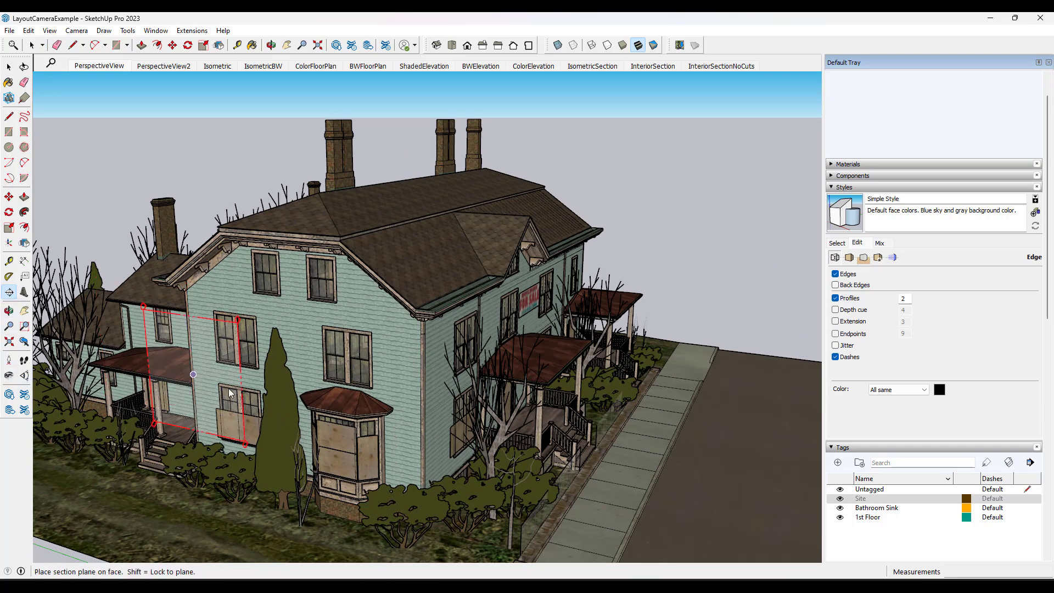
key("shift")
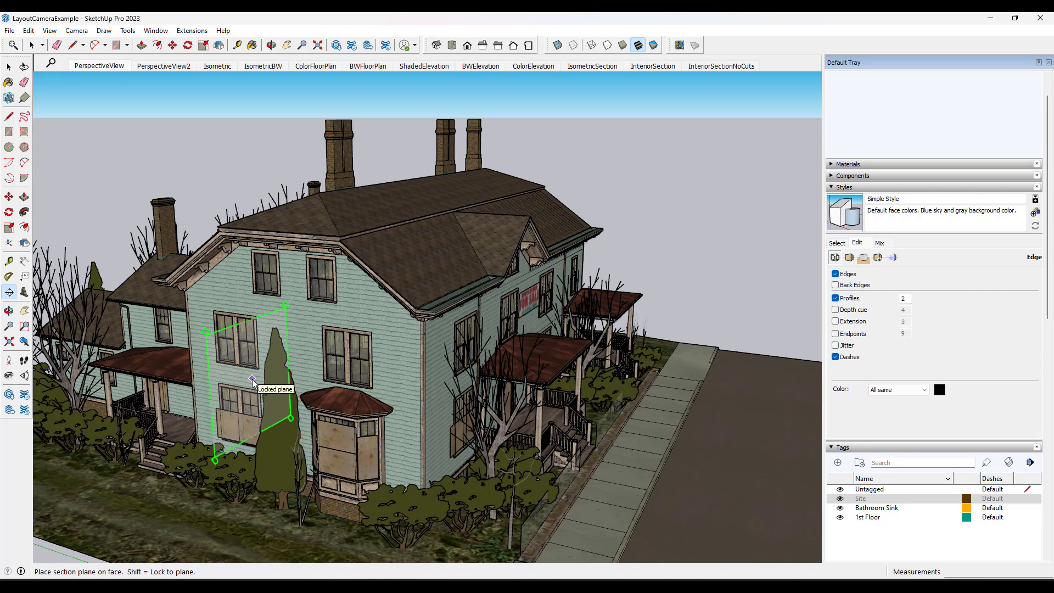
left_click(462, 343)
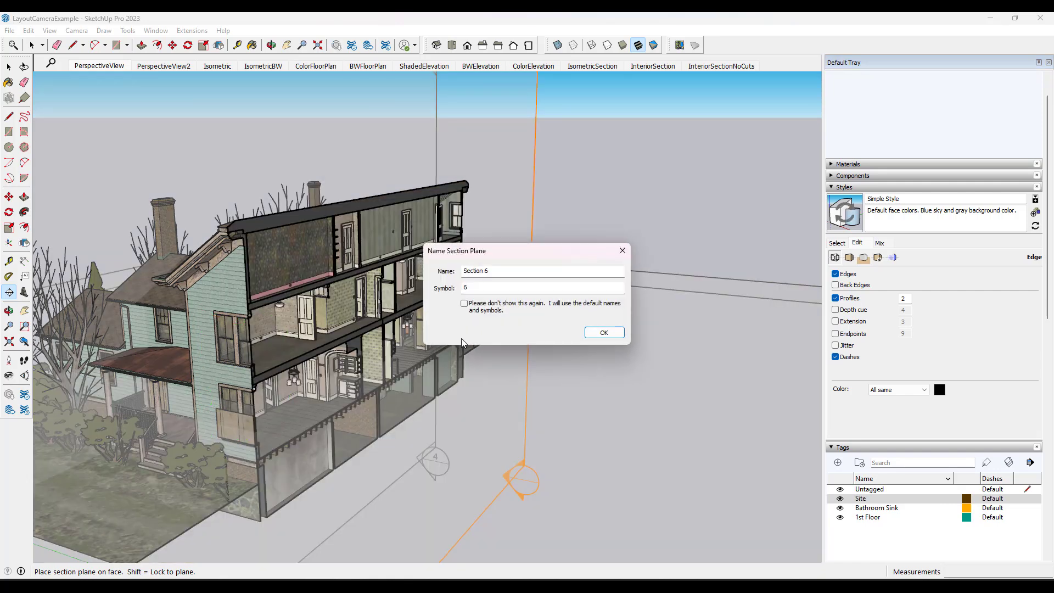
left_click(602, 332)
Move the new section plane about 23' back into the house so that it cuts through both rear wings
scroll(525, 367, "down", 2)
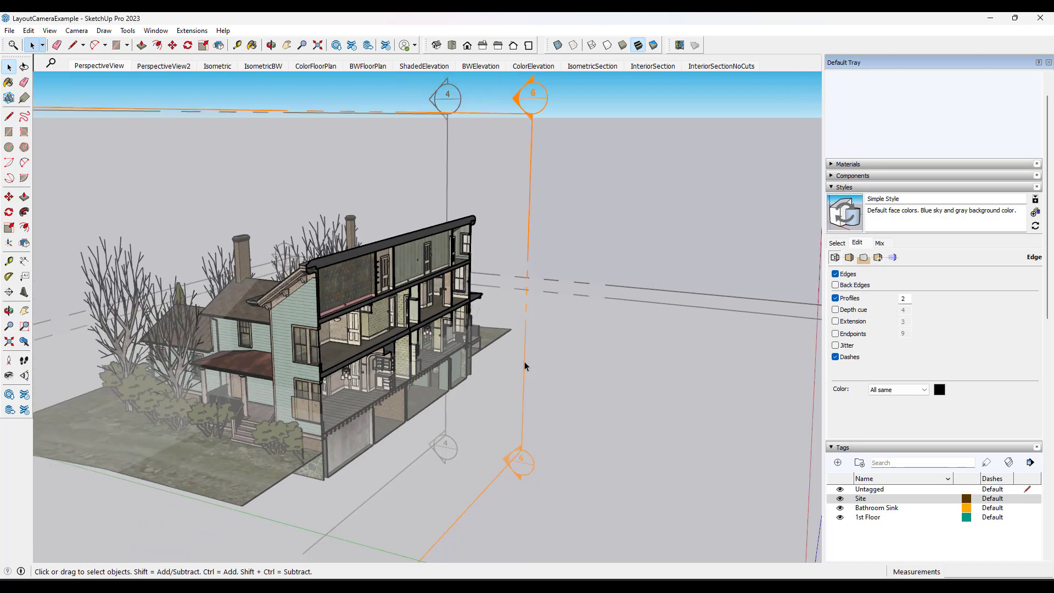
left_click(525, 367)
key("m")
left_click(524, 364)
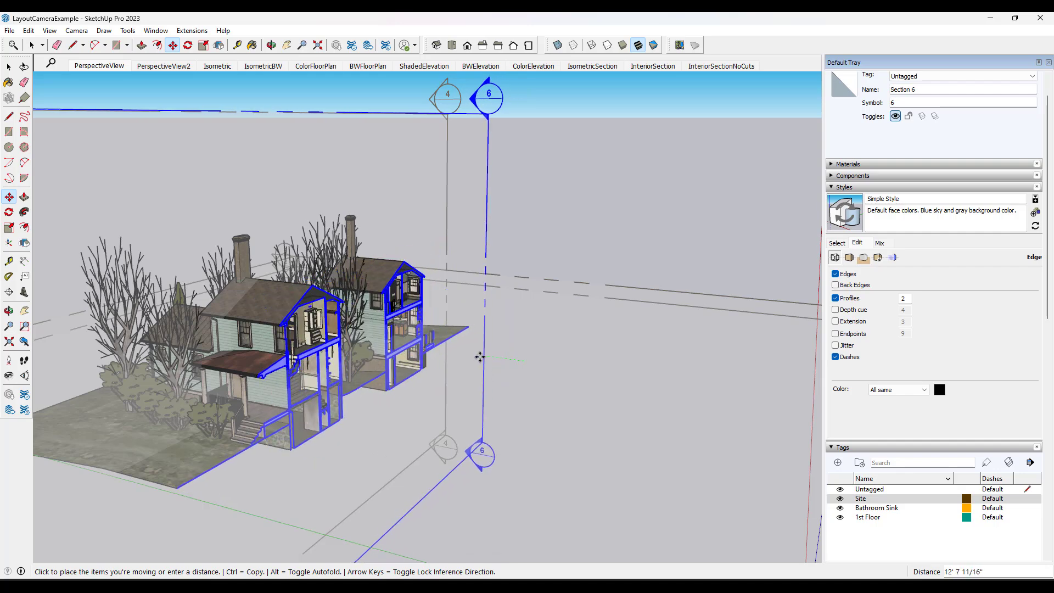
left_click(453, 357)
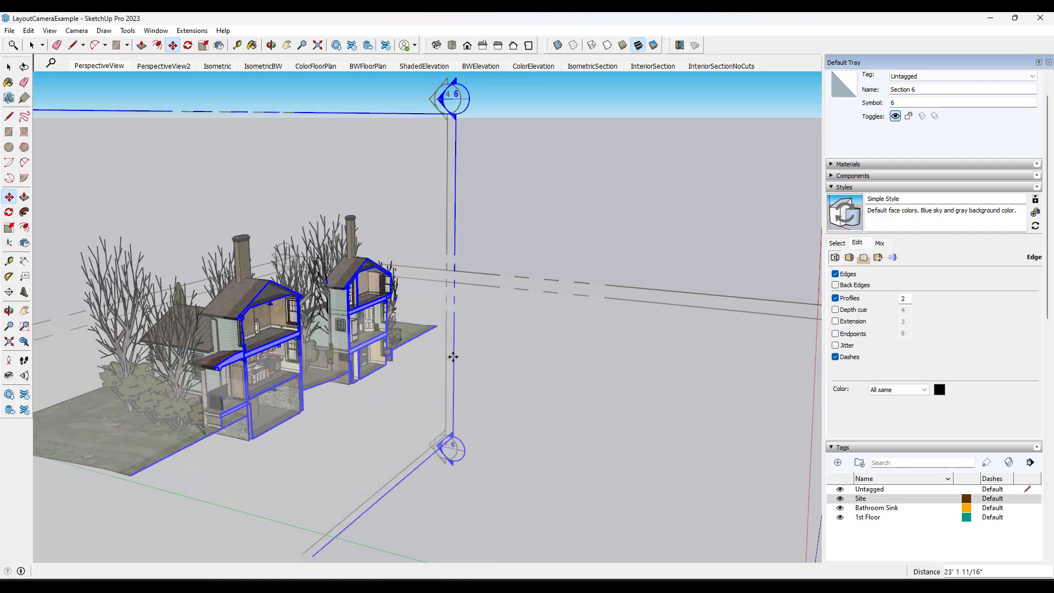
Show the section cut straight from the front in parallel projection, framed on the two rear wings
left_click(468, 46)
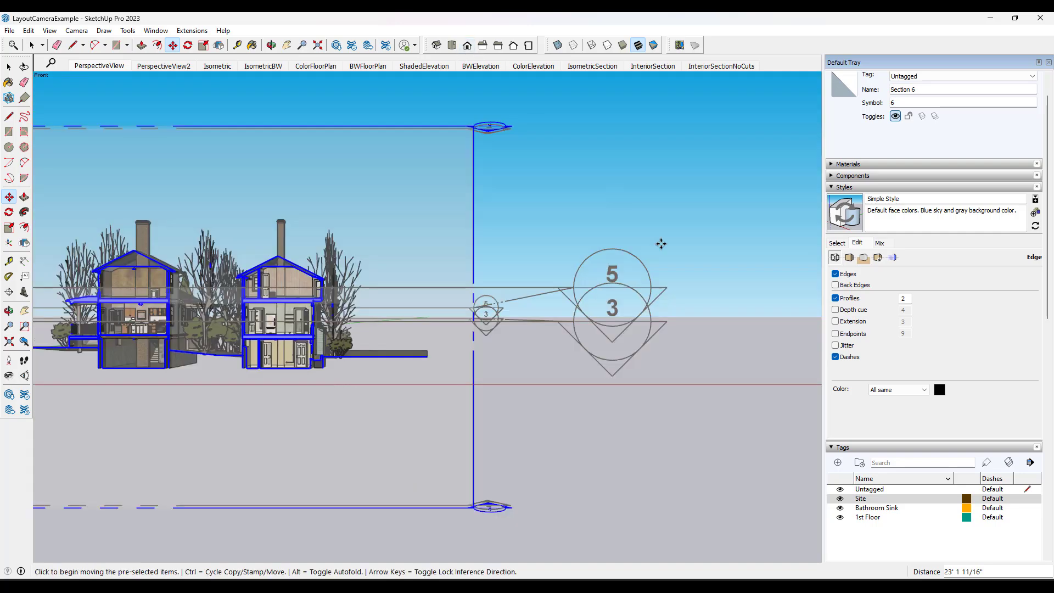
scroll(631, 225, "down", 2)
scroll(196, 245, "up", 2)
scroll(242, 242, "up", 2)
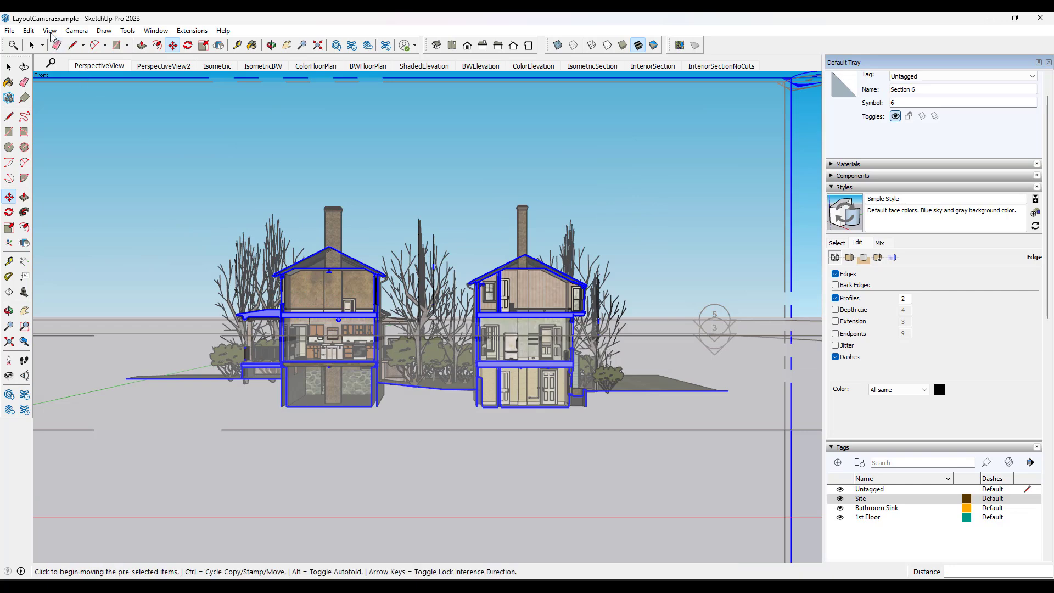
left_click(76, 31)
left_click(94, 86)
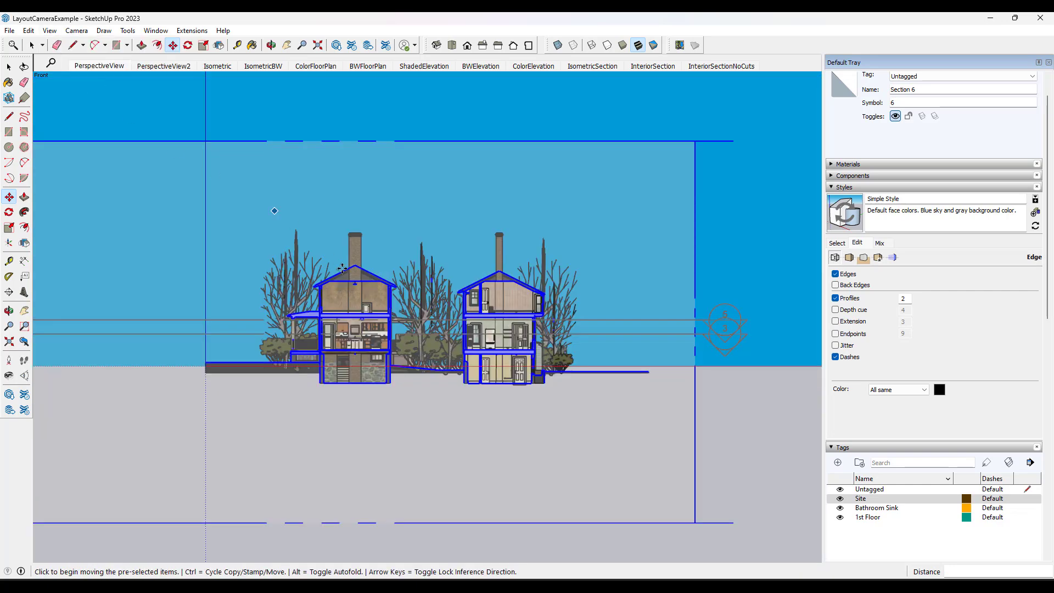
scroll(368, 240, "up", 1)
scroll(367, 240, "up", 2)
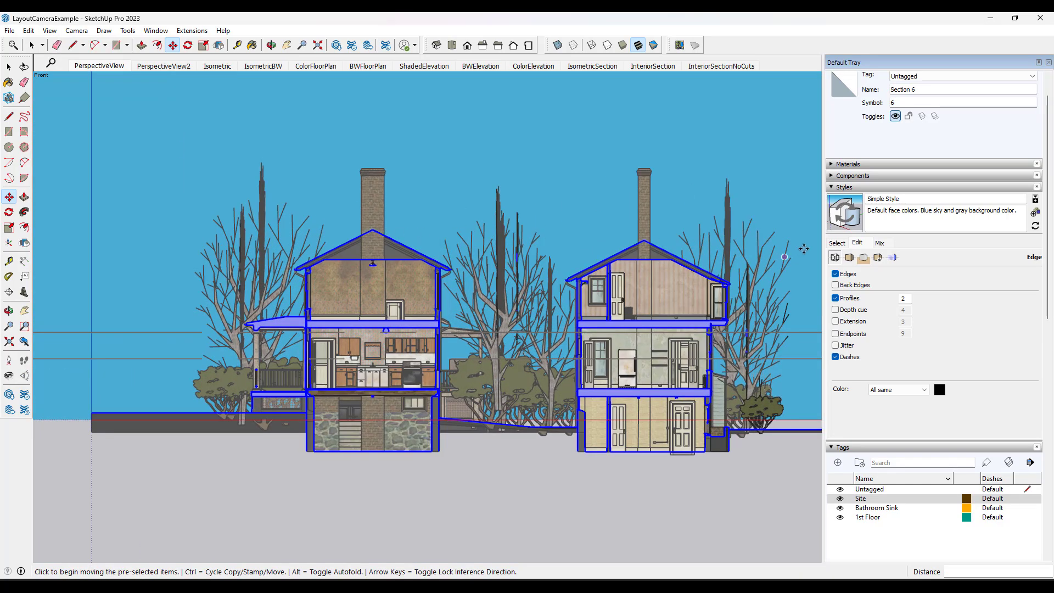
Apply the Construction Documentation Style to the section view, deselect the section plane and frame the kitchen wing
left_click(840, 243)
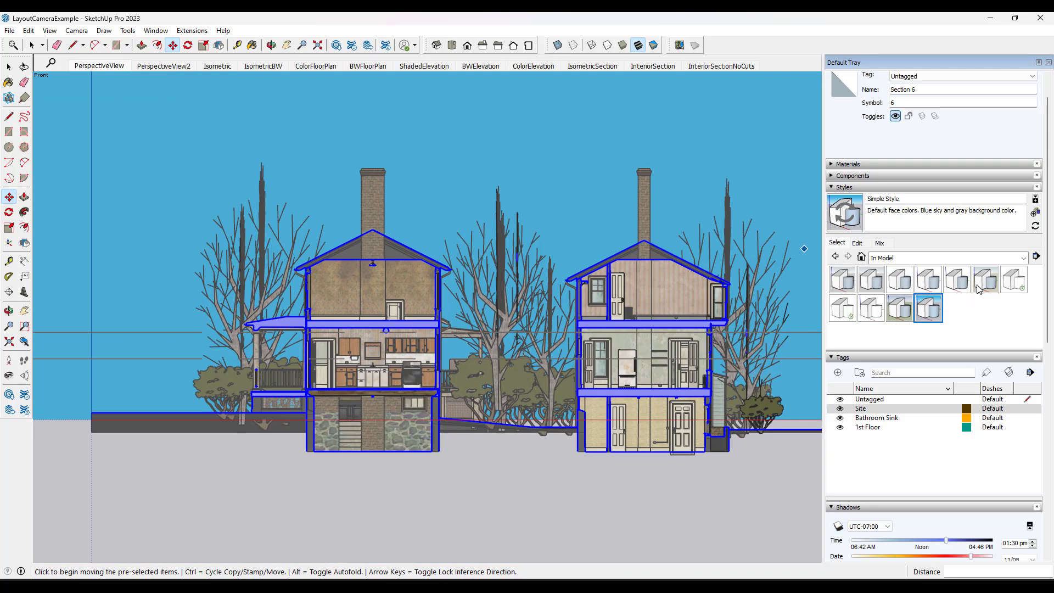
left_click(929, 282)
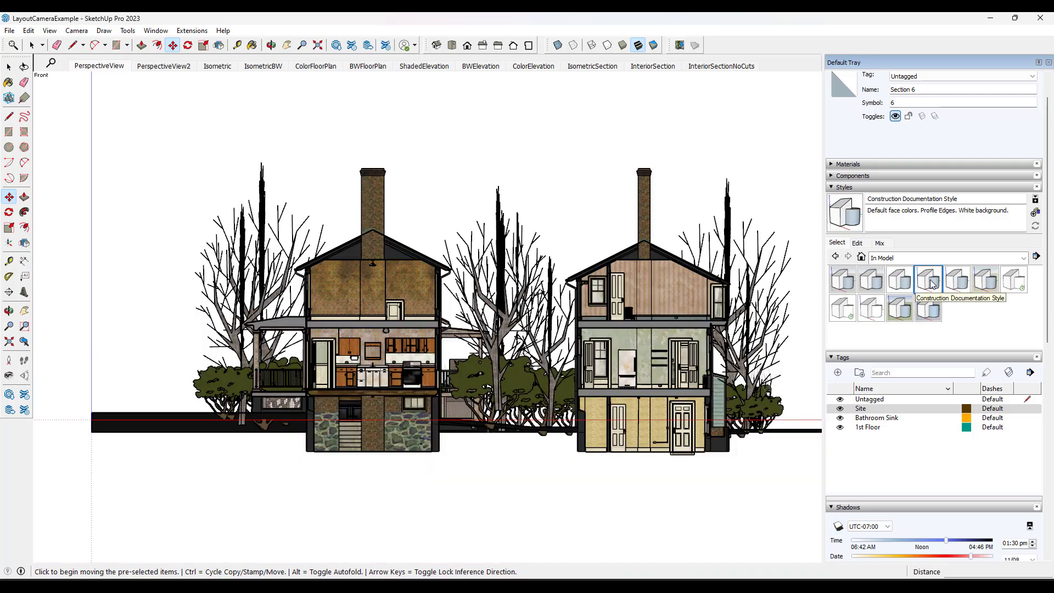
scroll(363, 343, "up", 5)
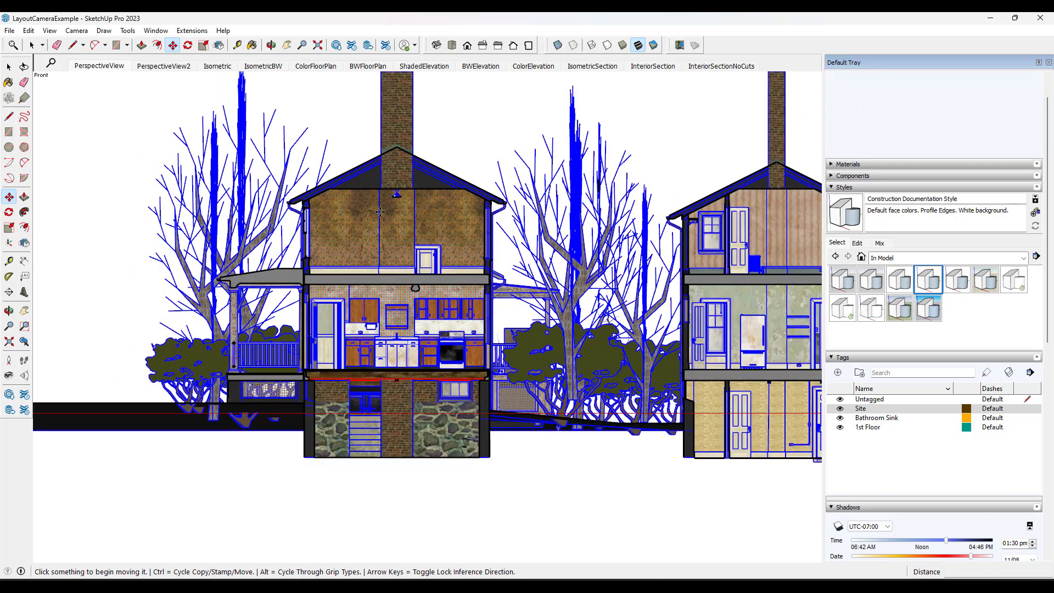
scroll(359, 297, "down", 1)
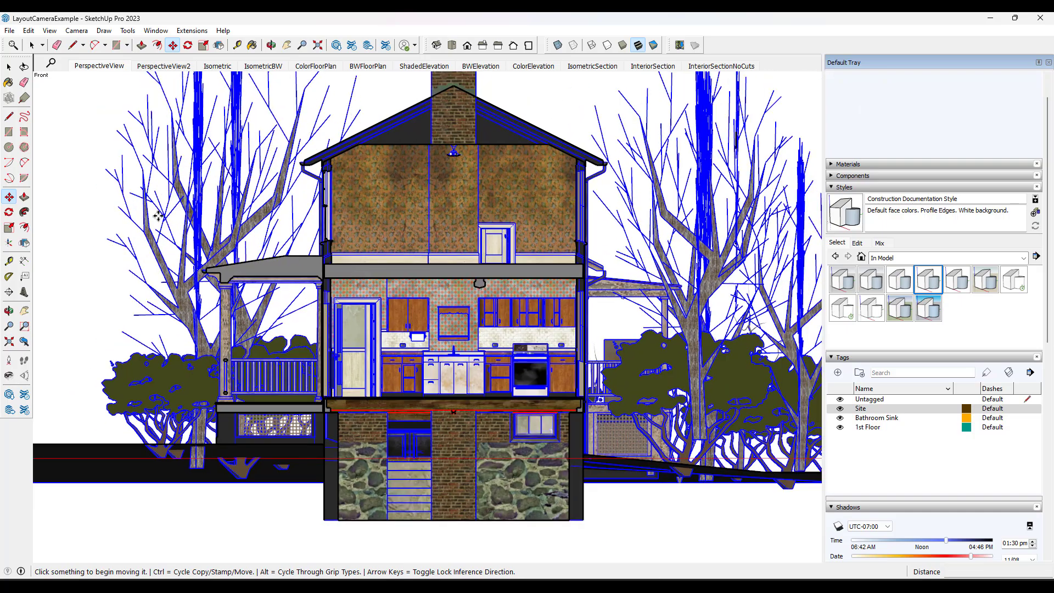
key("space")
left_click(76, 182)
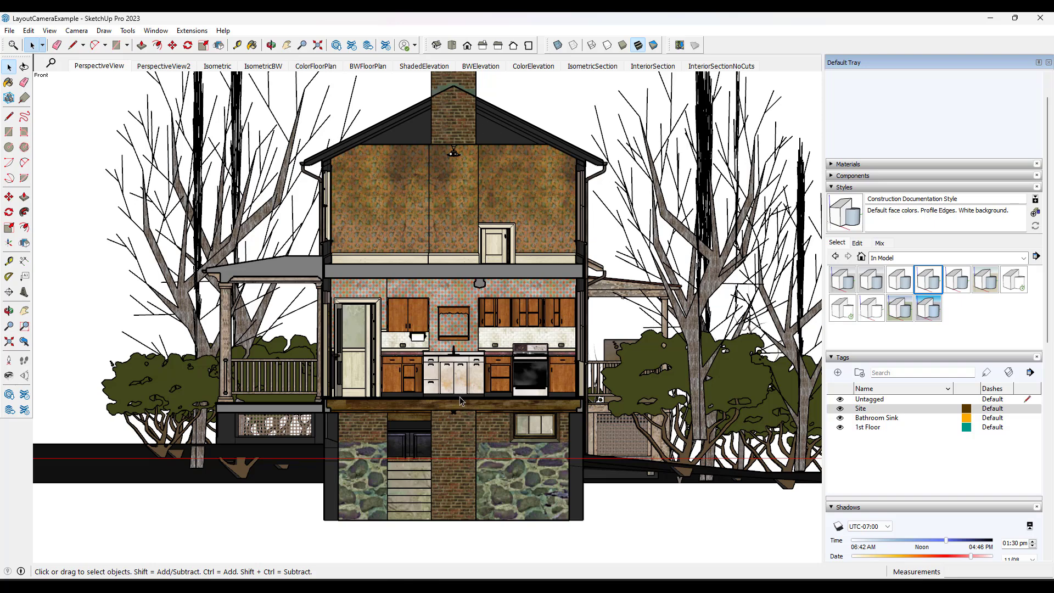
scroll(471, 348, "up", 3)
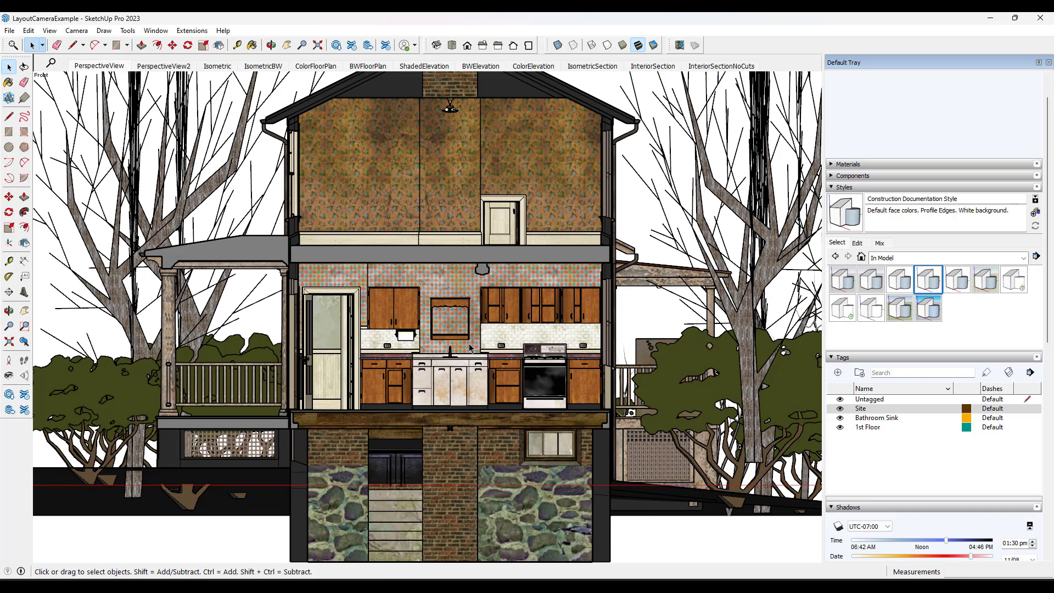
Switch to the InteriorSection scene and update it
left_click(654, 68)
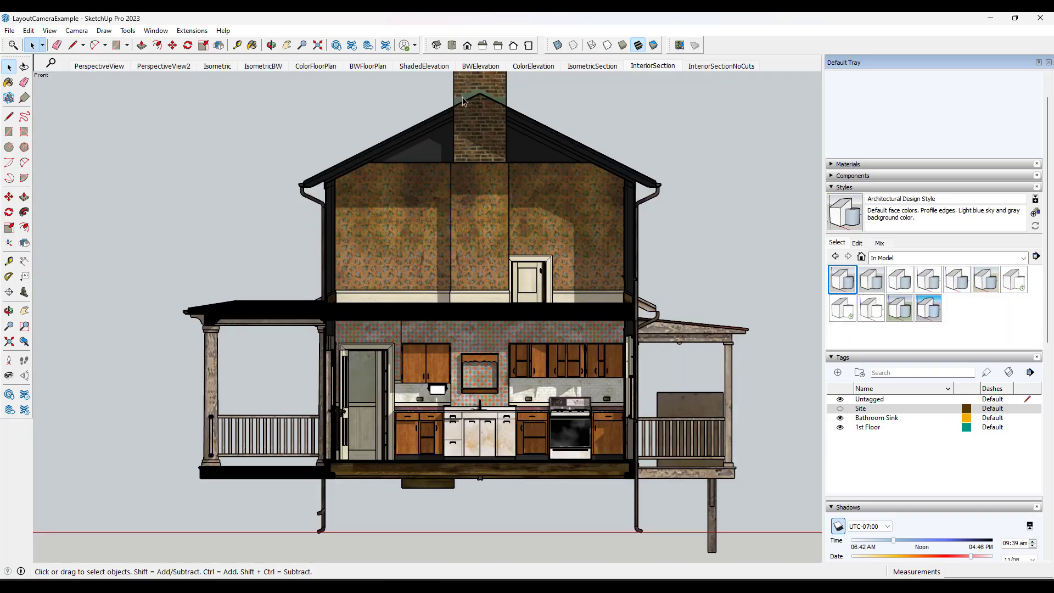
right_click(641, 68)
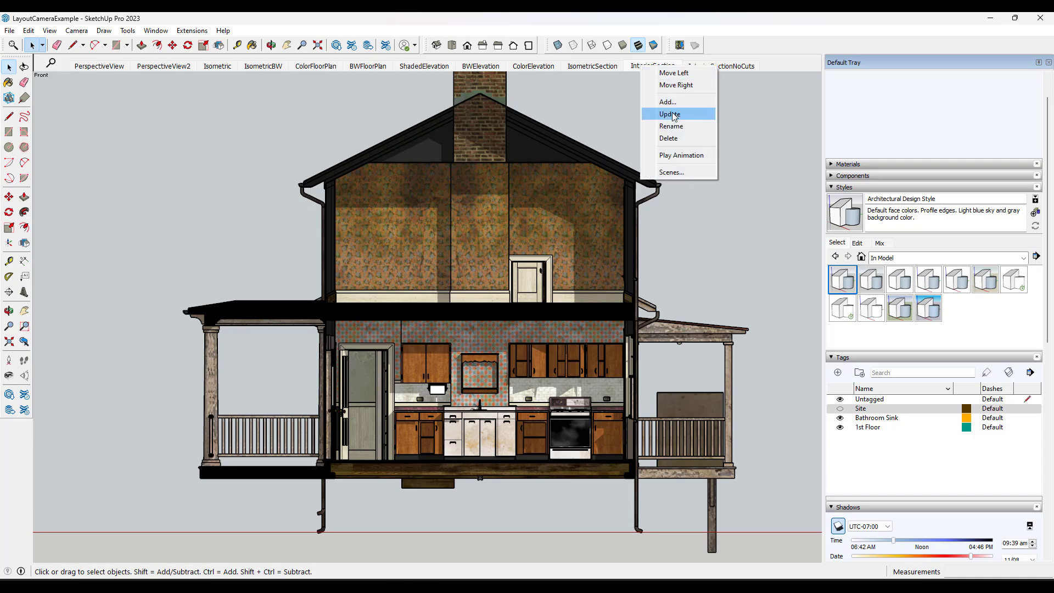
left_click(678, 117)
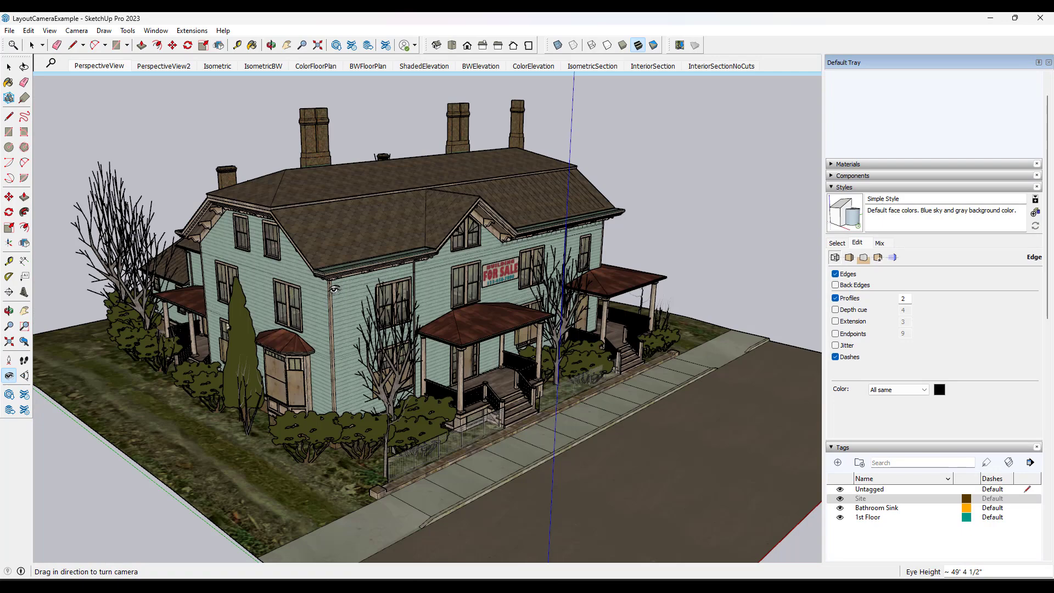
Switch to the Isometric scene and place a horizontal section plane through the house, accepting the default name and symbol
left_click(217, 67)
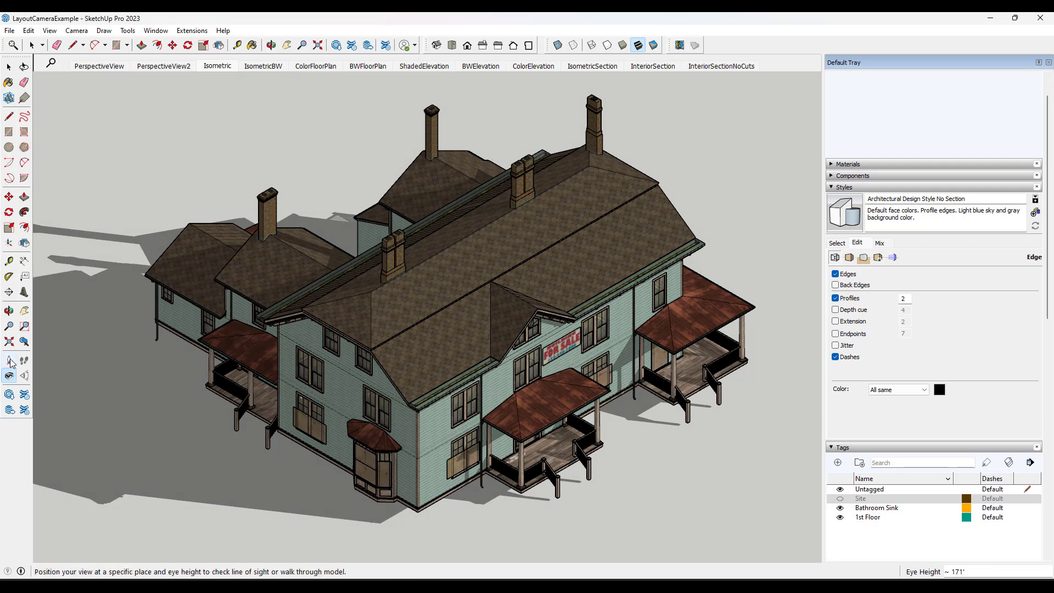
left_click(8, 292)
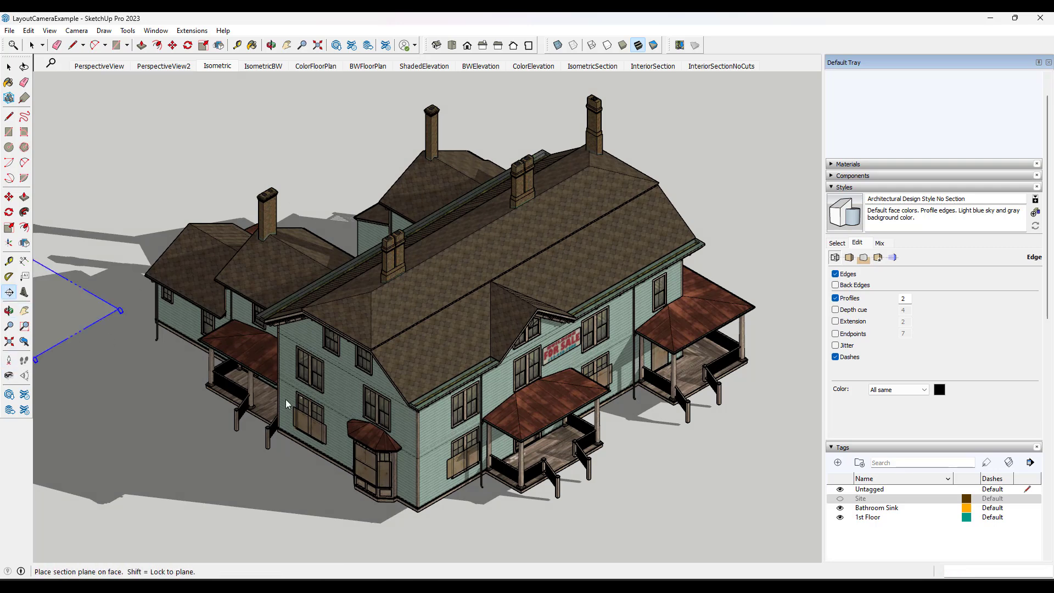
left_click(337, 425)
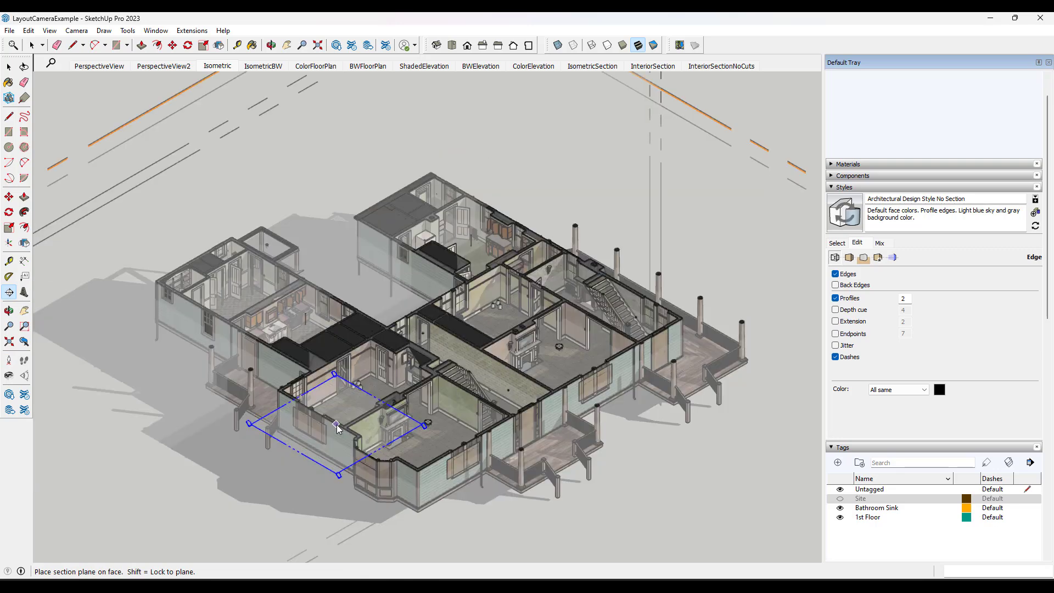
left_click(604, 333)
Lower the horizontal section plane by about 3' 5" so that it cuts through the ground floor, and deselect it
key("shift+l")
key("m")
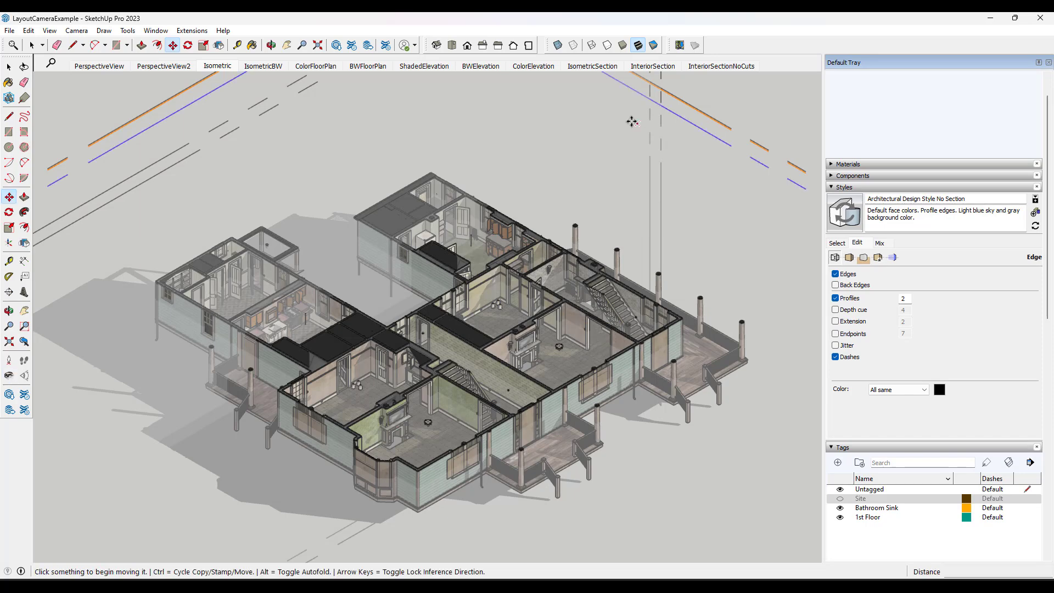
left_click(633, 118)
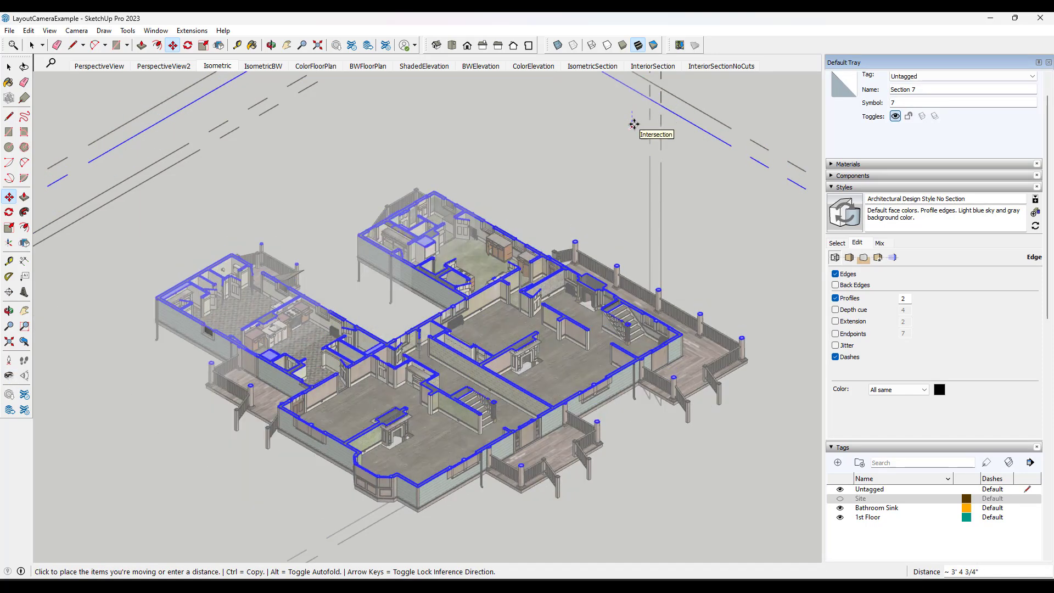
left_click(633, 123)
key("space")
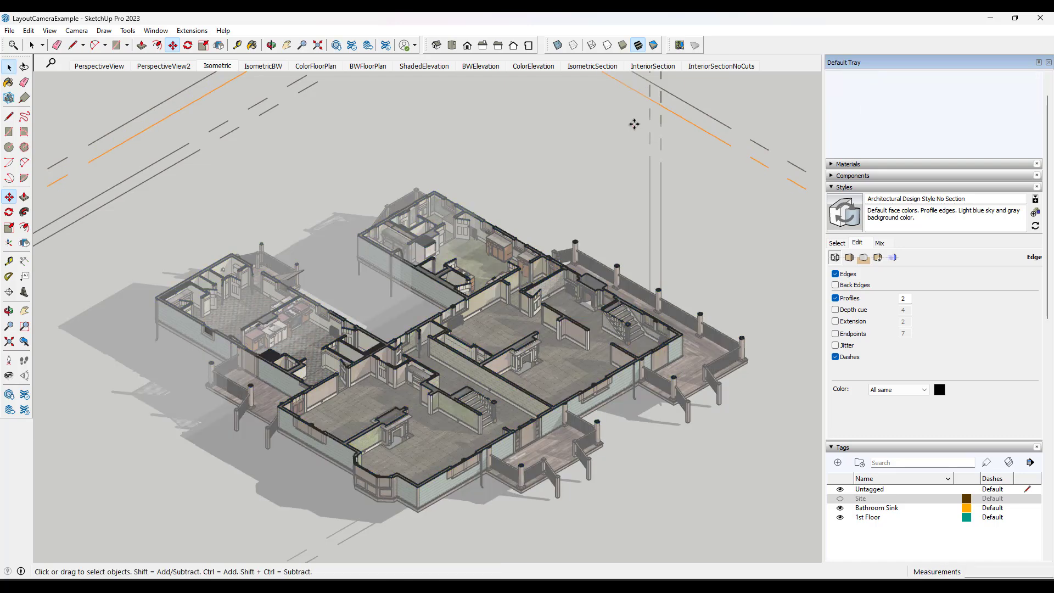
Apply the HiddenLine style to the isometric section and frame the floor closely
left_click(835, 244)
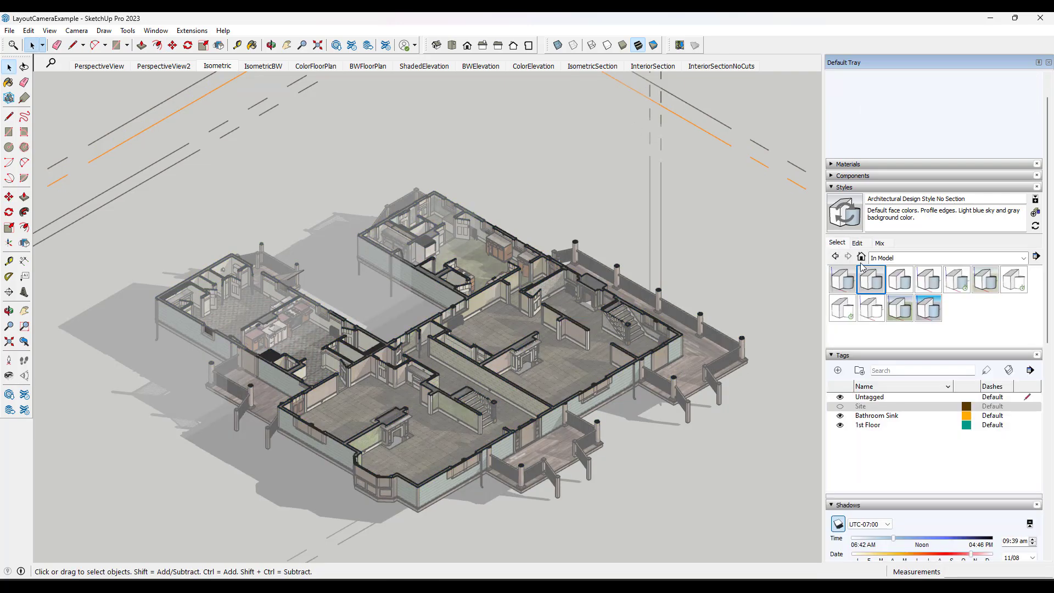
left_click(1014, 280)
scroll(487, 341, "up", 3)
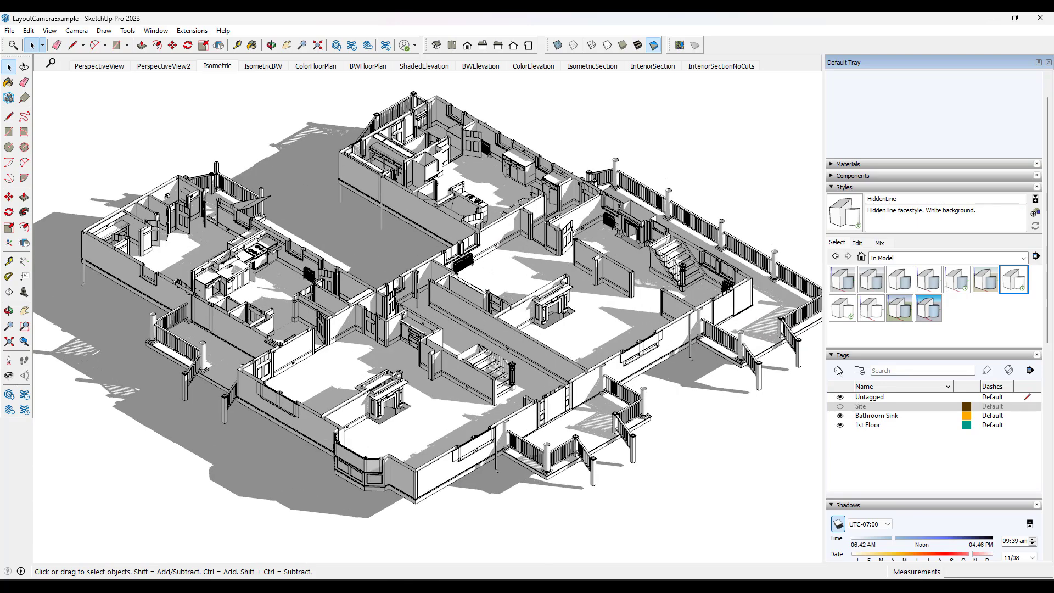
Compare the isometric section with shadows off and on, leaving shadows on
left_click(841, 525)
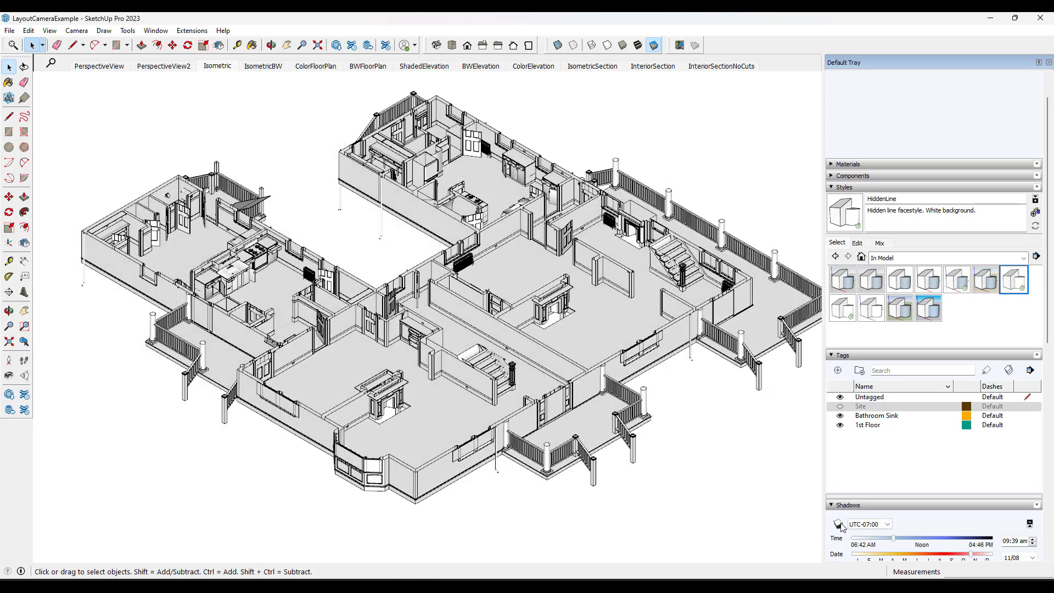
left_click(841, 525)
left_click(840, 525)
left_click(840, 525)
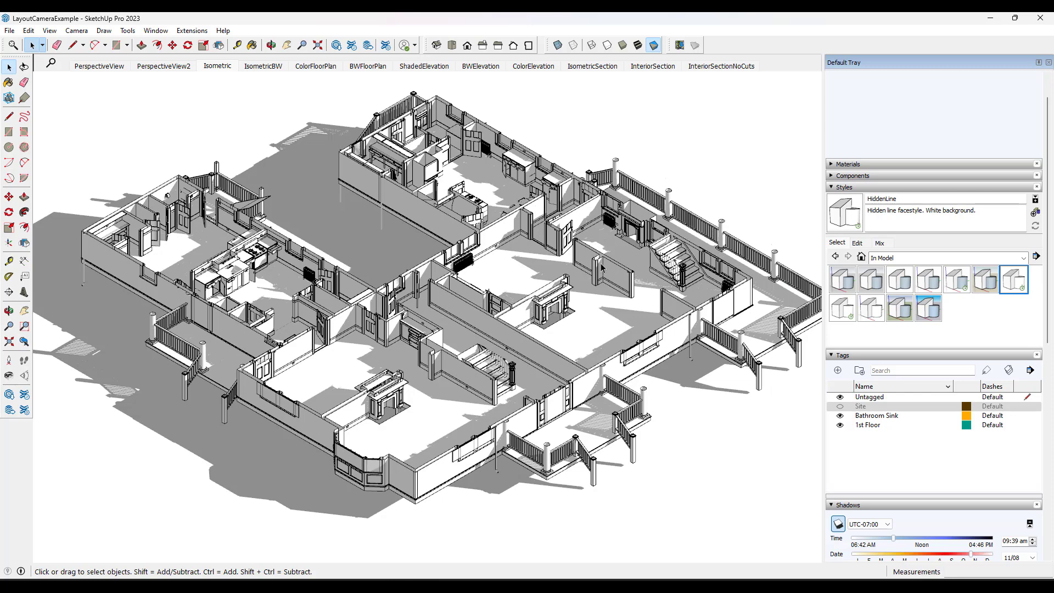